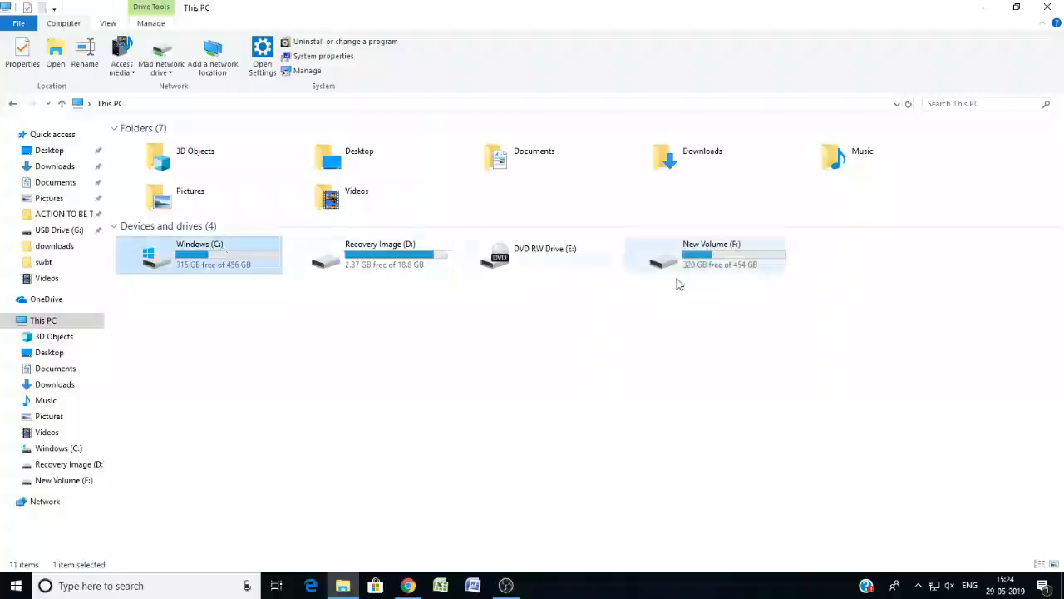
Dismiss the security notifications and view the drives connected to This PC, including USB Drive (G:).
left_click(396, 356)
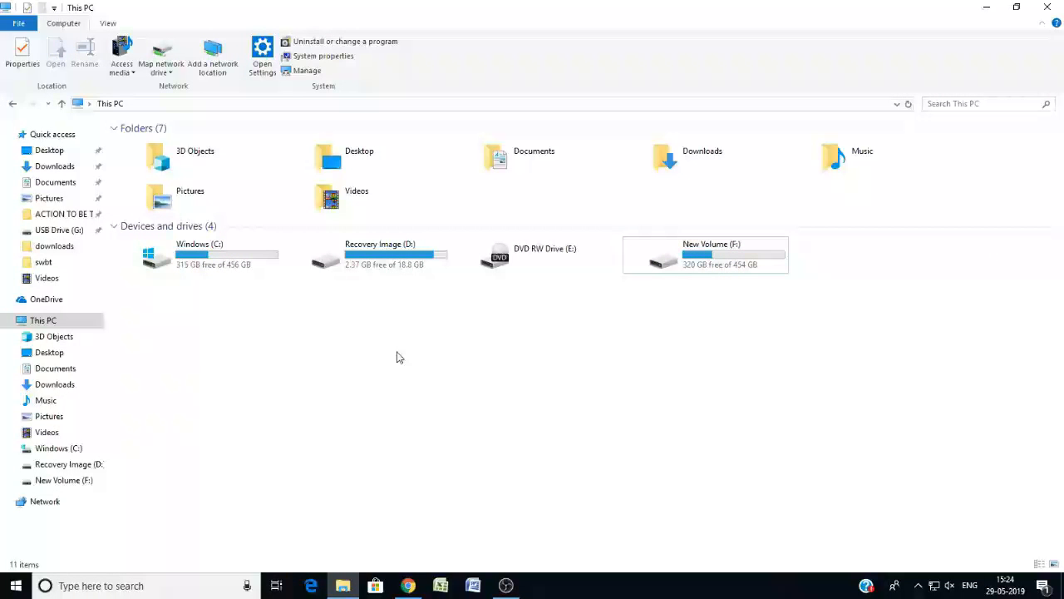
left_click(644, 261)
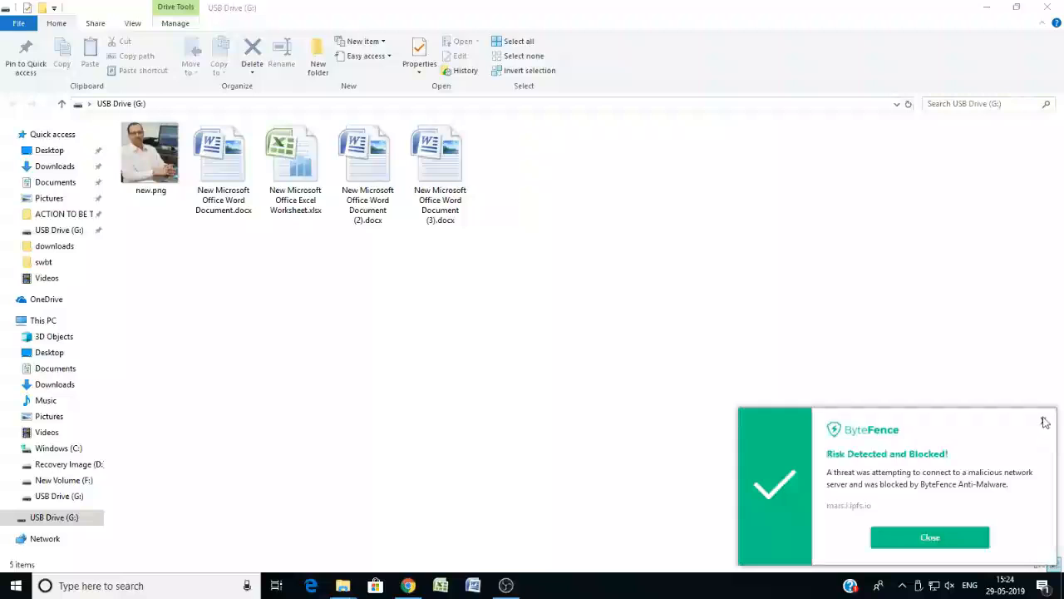
left_click(1043, 422)
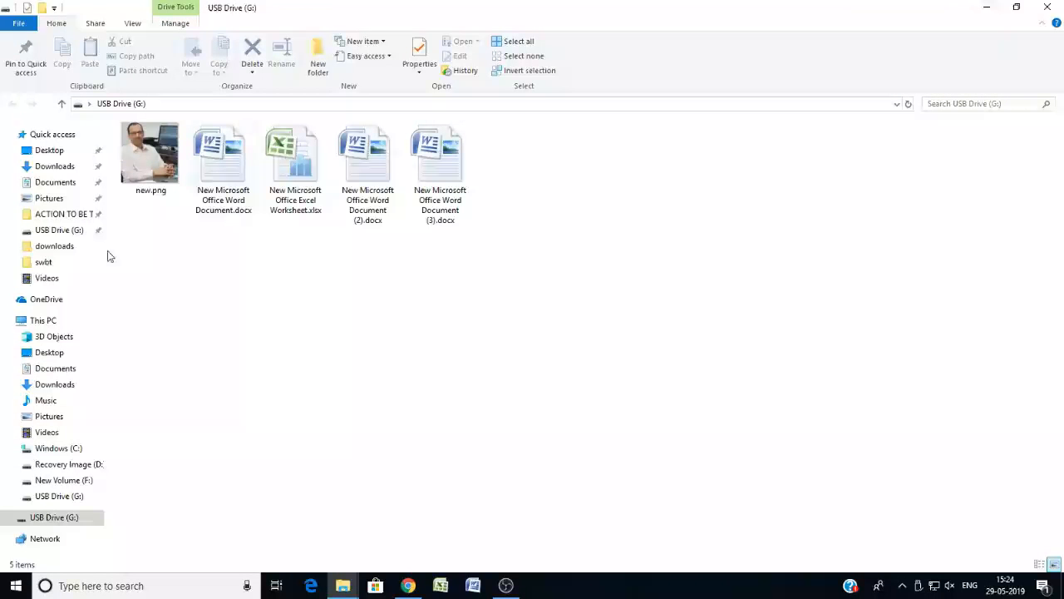
left_click(38, 324)
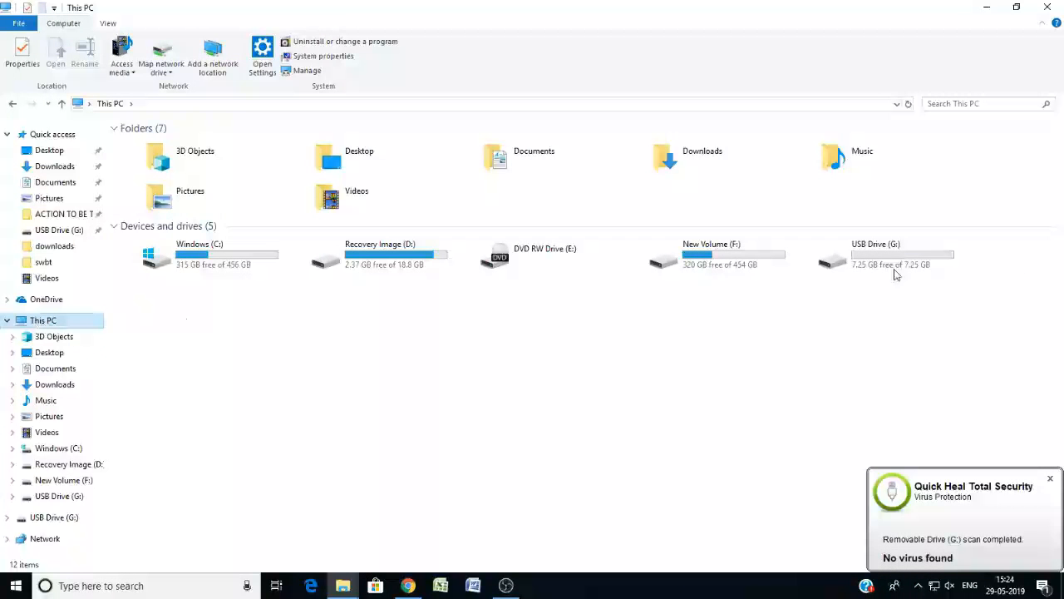
left_click(1051, 480)
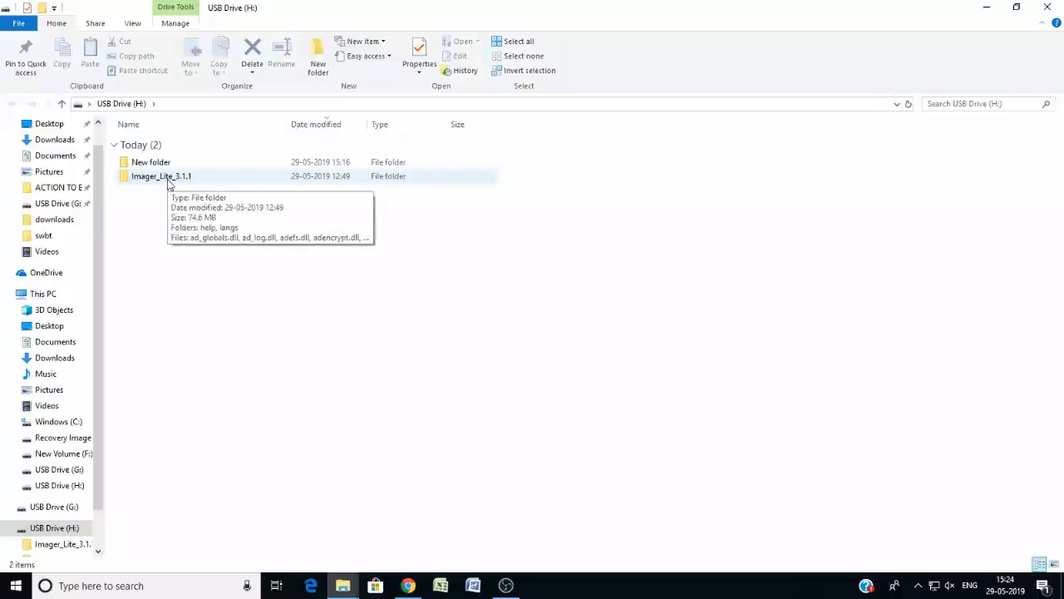
Open the Imager_Lite_3.1.1 folder on USB Drive (H:) and run FTK Imager.exe as administrator.
double_click(168, 181)
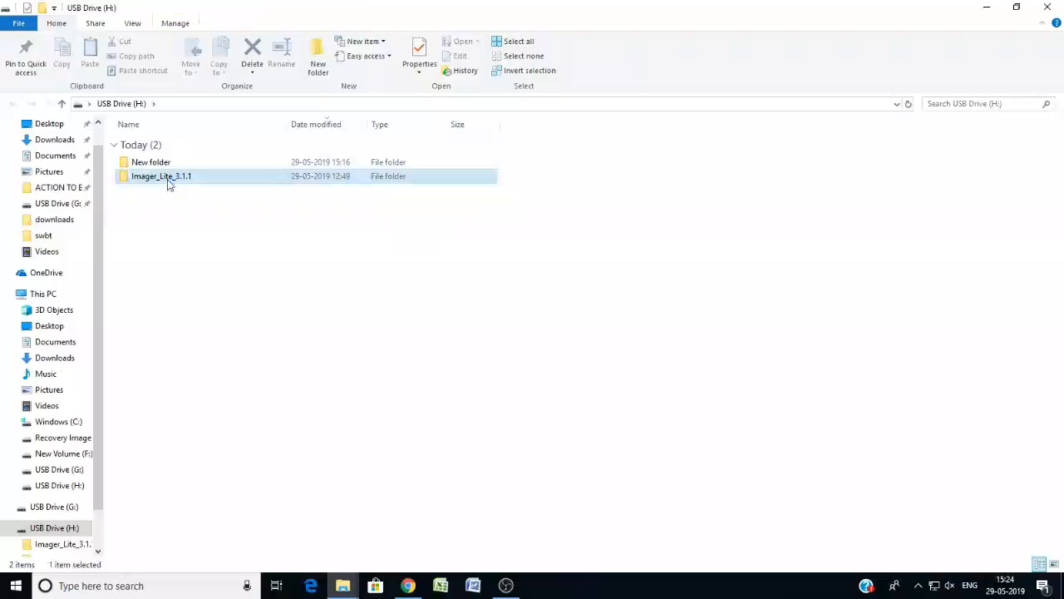
left_click(208, 381)
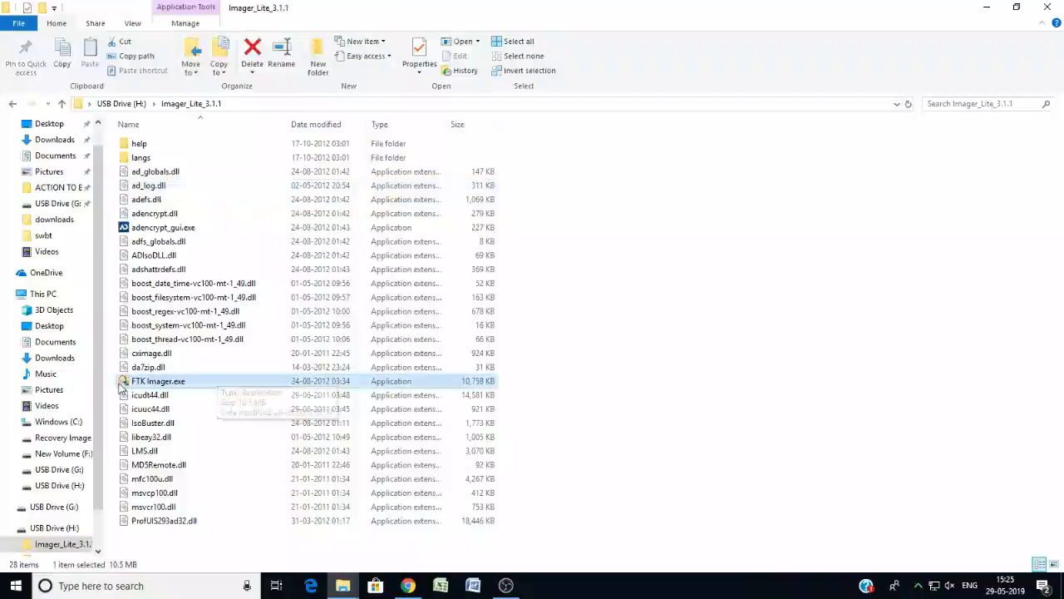
double_click(152, 380)
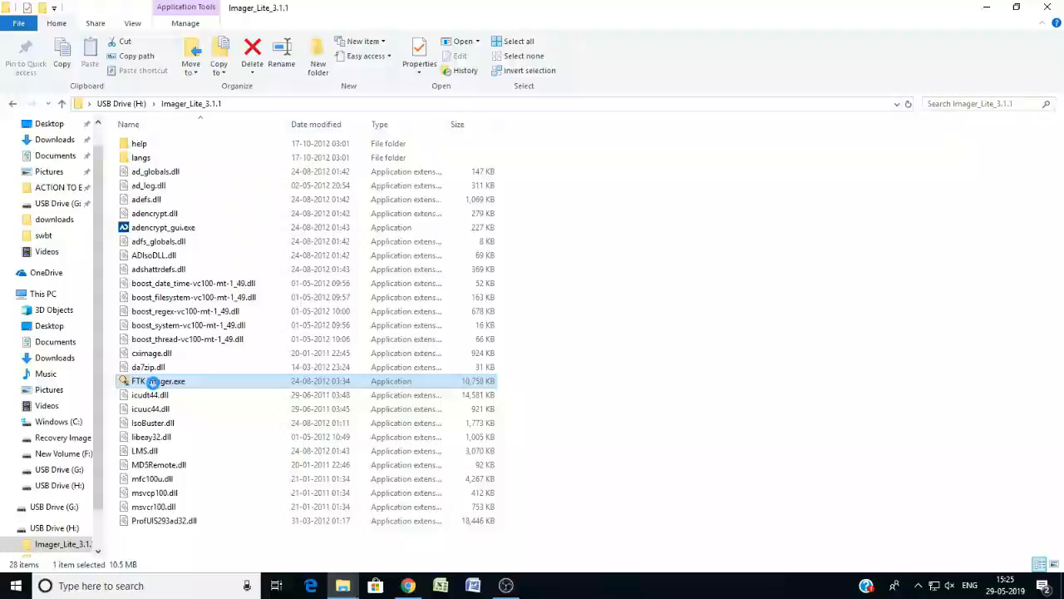
right_click(154, 380)
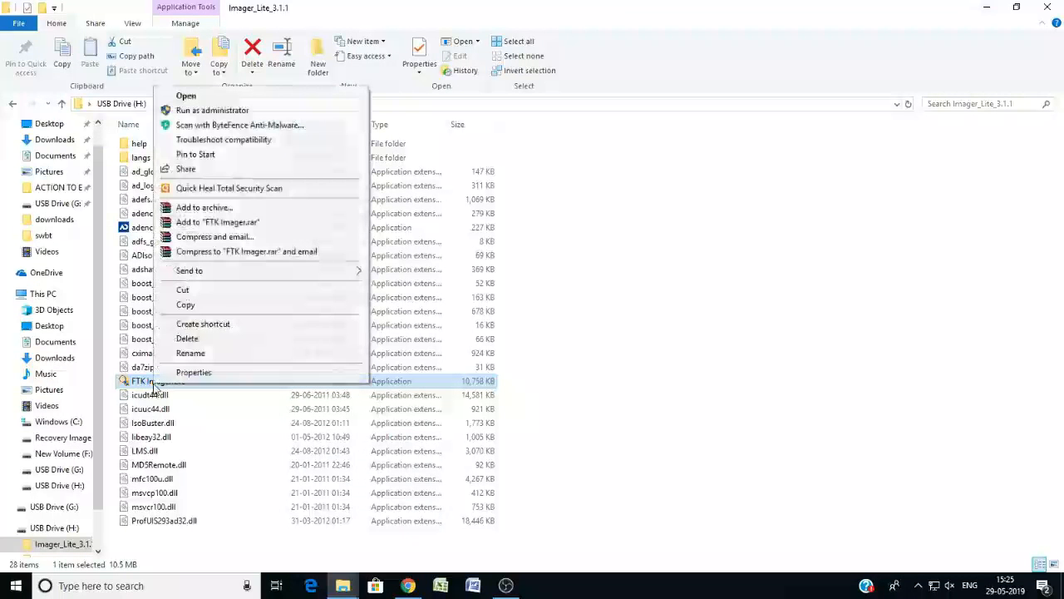
left_click(212, 110)
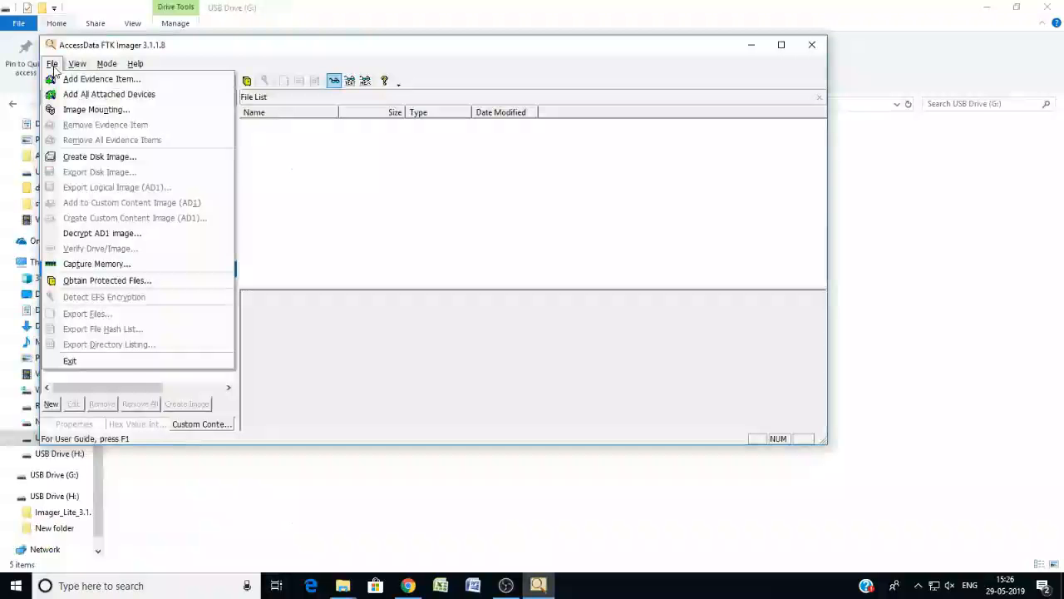
Start creating a disk image and review which physical drives are available as the source.
left_click(94, 158)
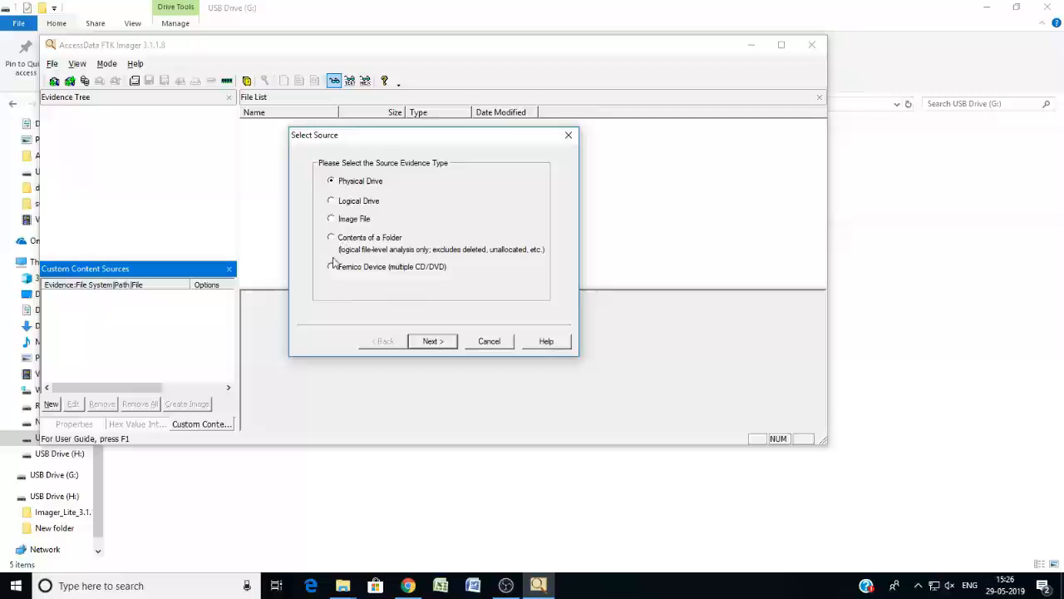
left_click(433, 341)
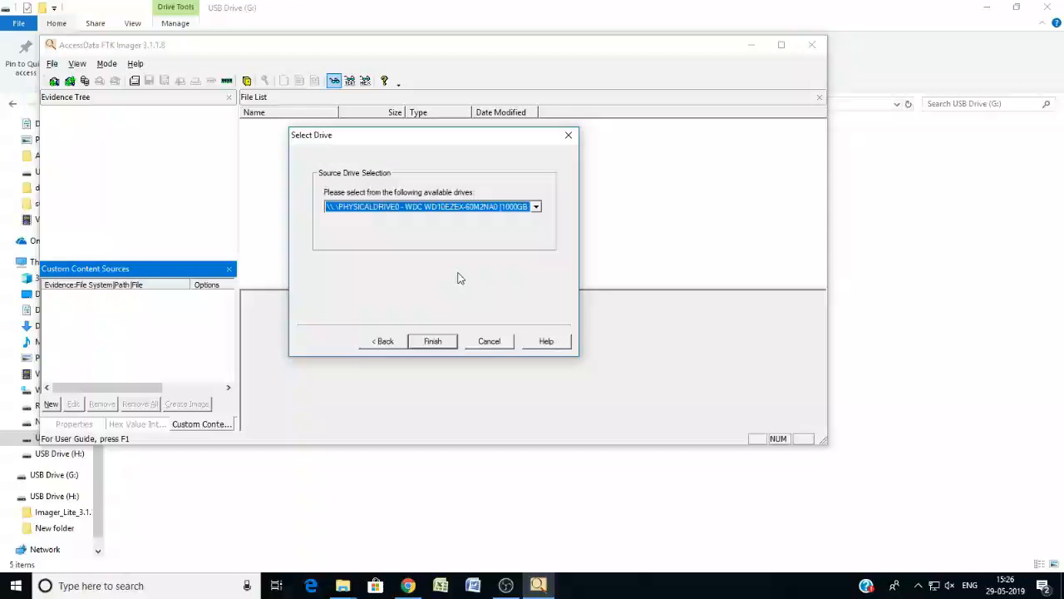
left_click(536, 207)
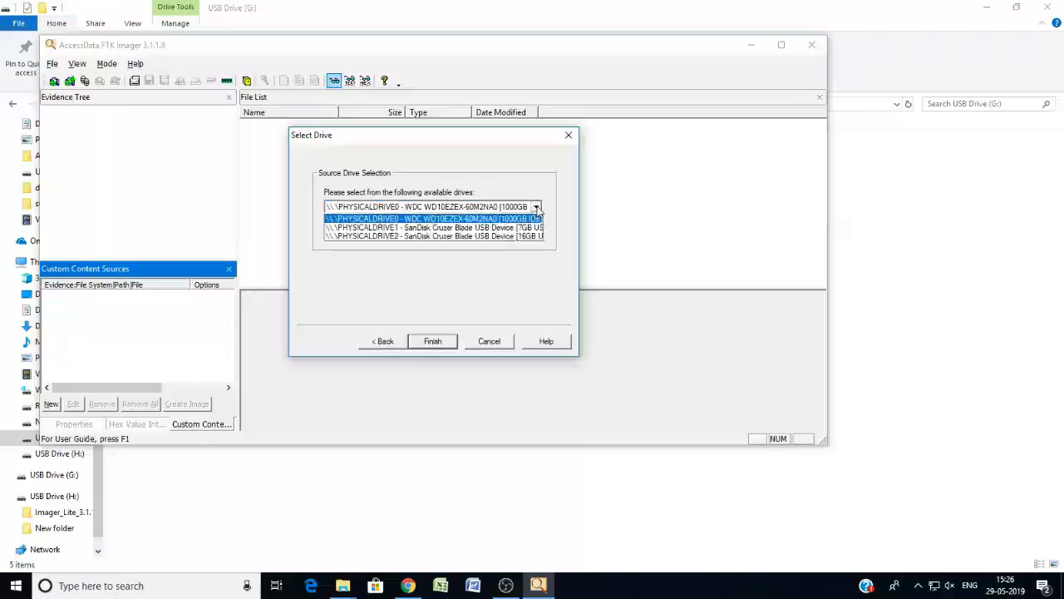
left_click(387, 353)
left_click(381, 341)
Set the source evidence type to Logical Drive and choose the G:\ [FAT32] drive as the image source.
left_click(342, 201)
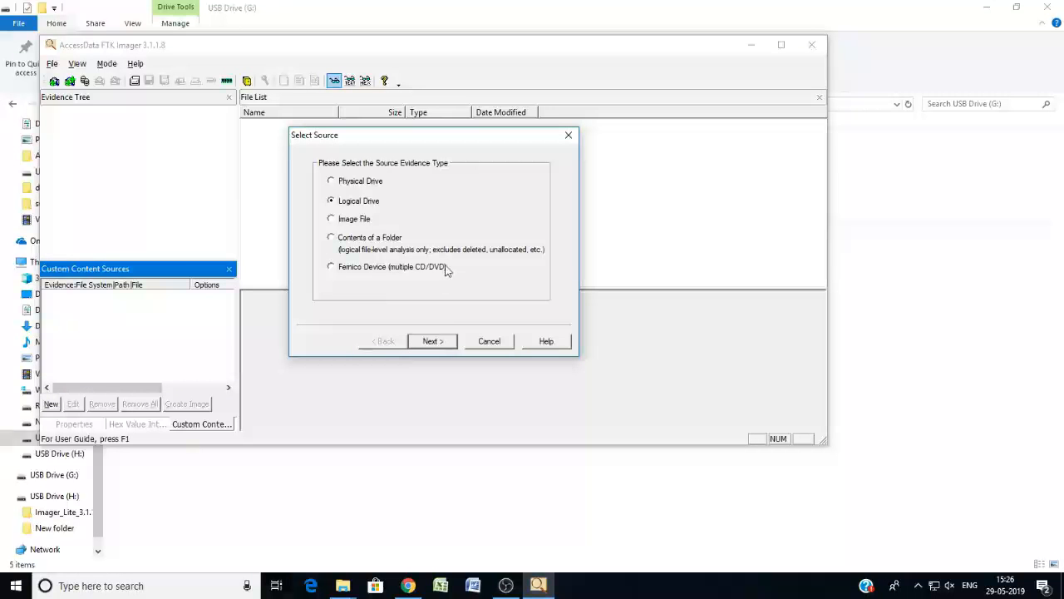
left_click(433, 341)
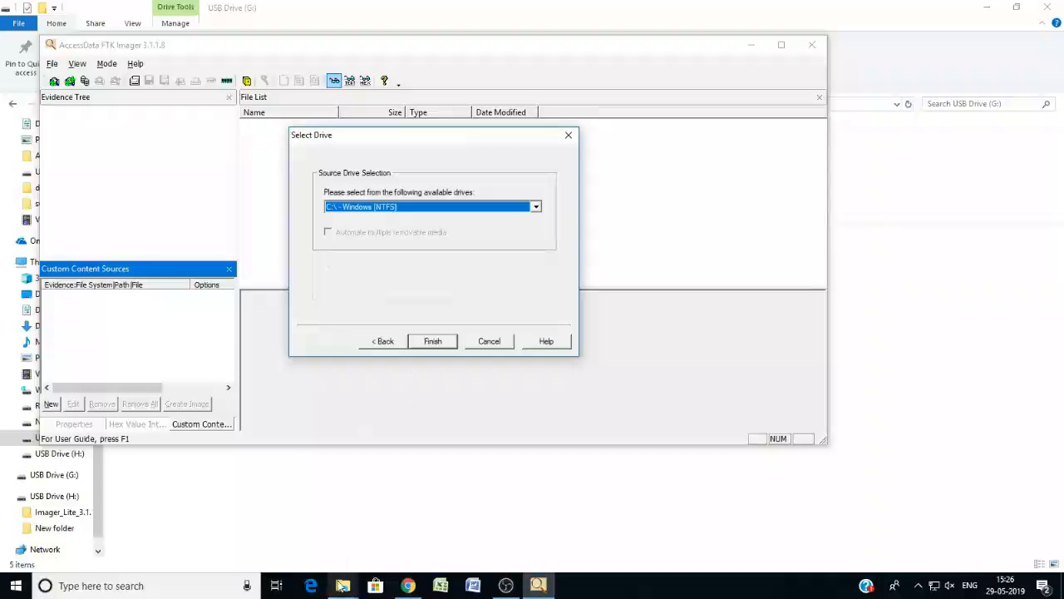
mouse_move(342, 587)
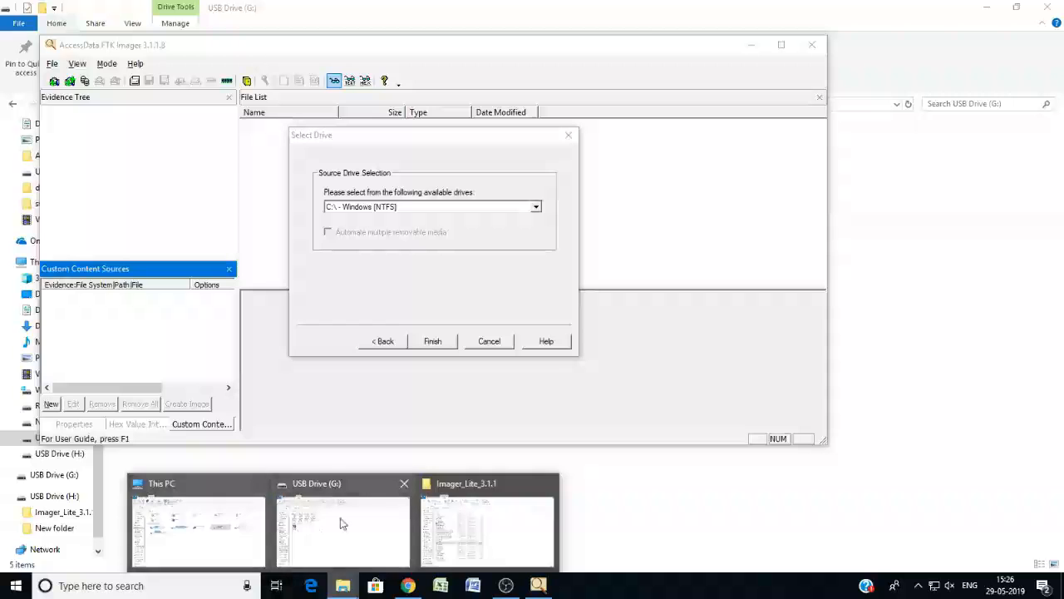
mouse_move(340, 524)
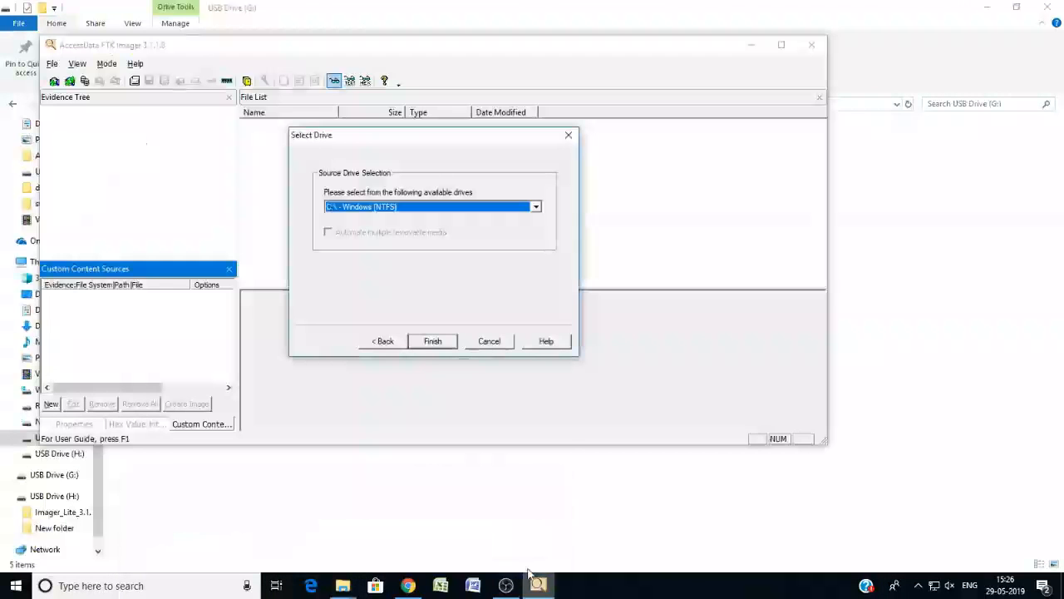
left_click(535, 206)
left_click(393, 252)
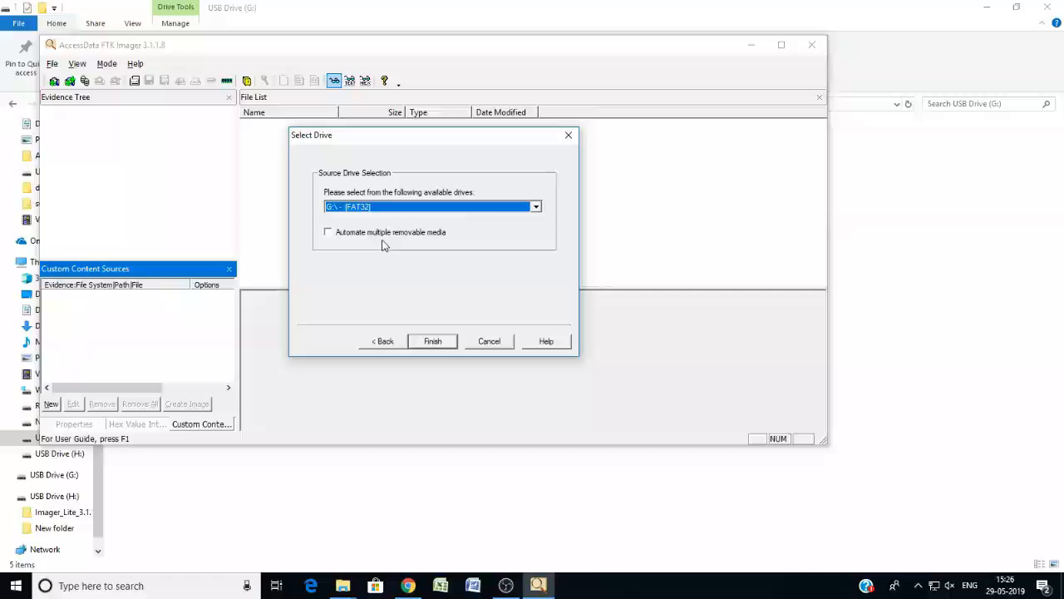
left_click(438, 341)
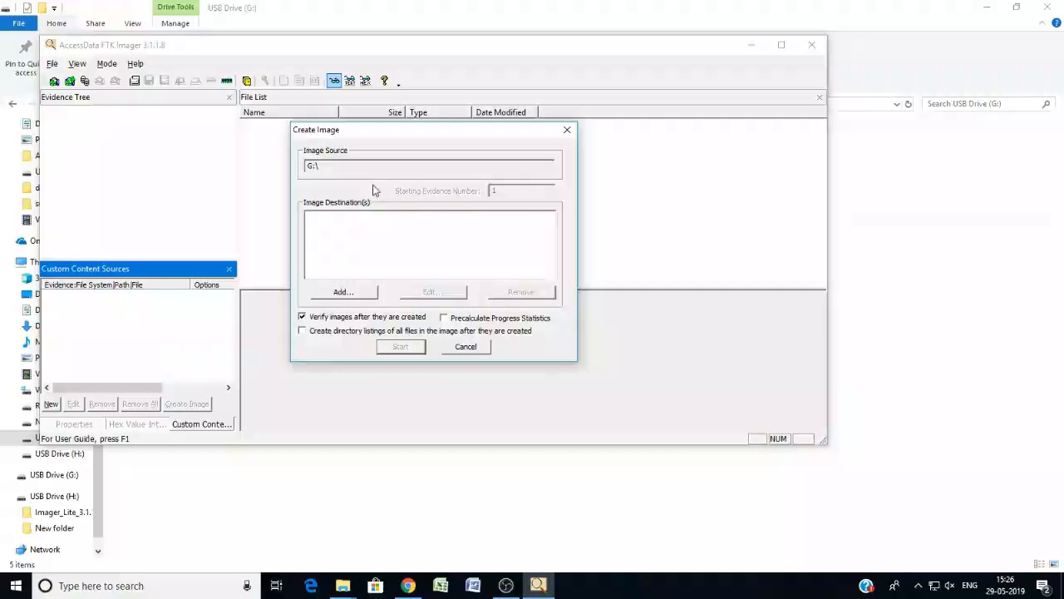
Add a Raw (dd) image destination and record case number "Test Case", evidence number 1, the examiner's name and the notes "Residence RW1".
left_click(345, 291)
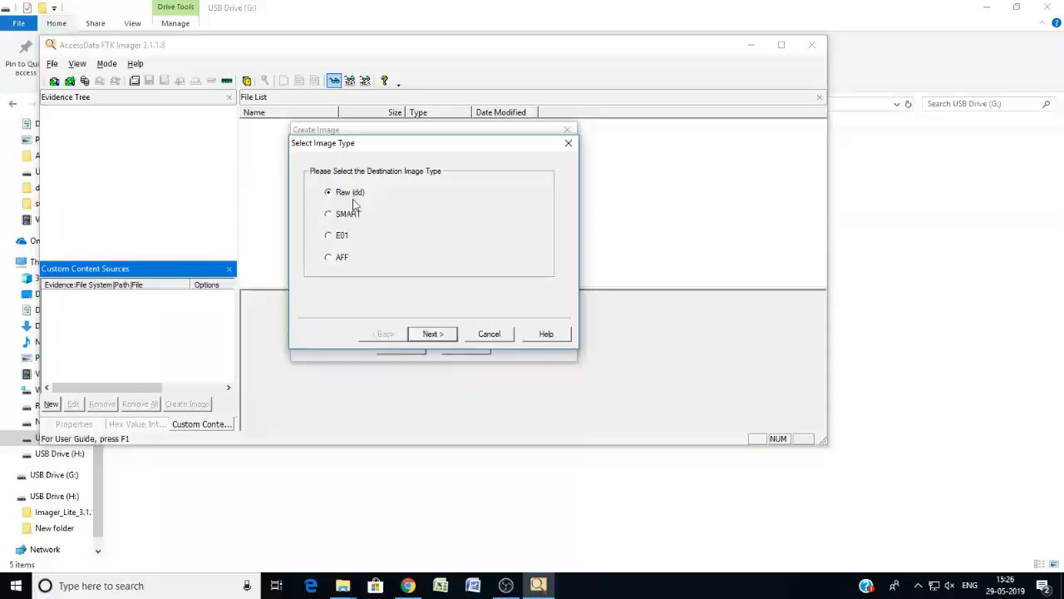
left_click(434, 333)
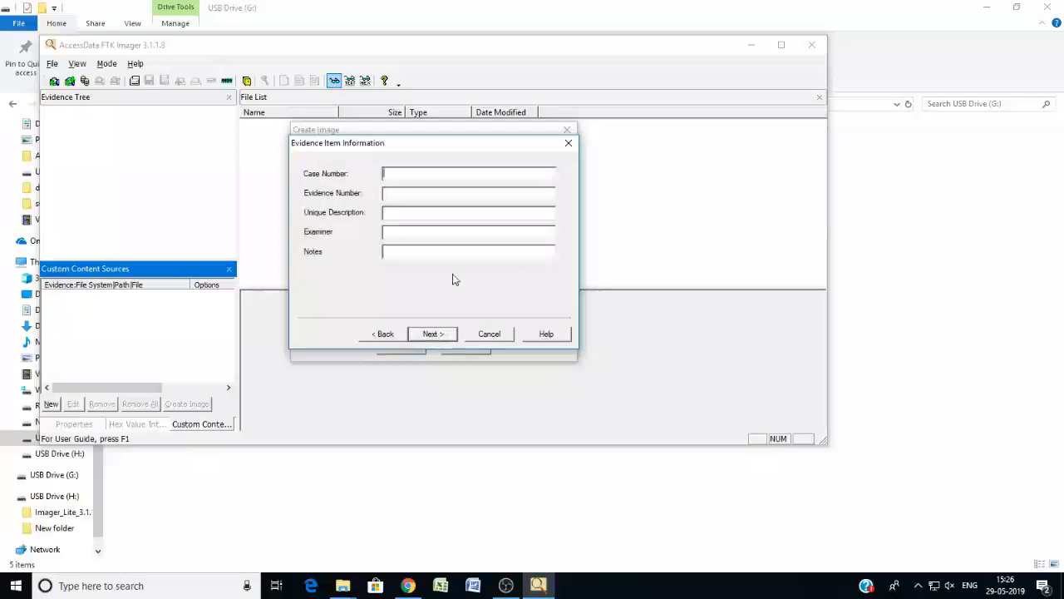
type("Test Case")
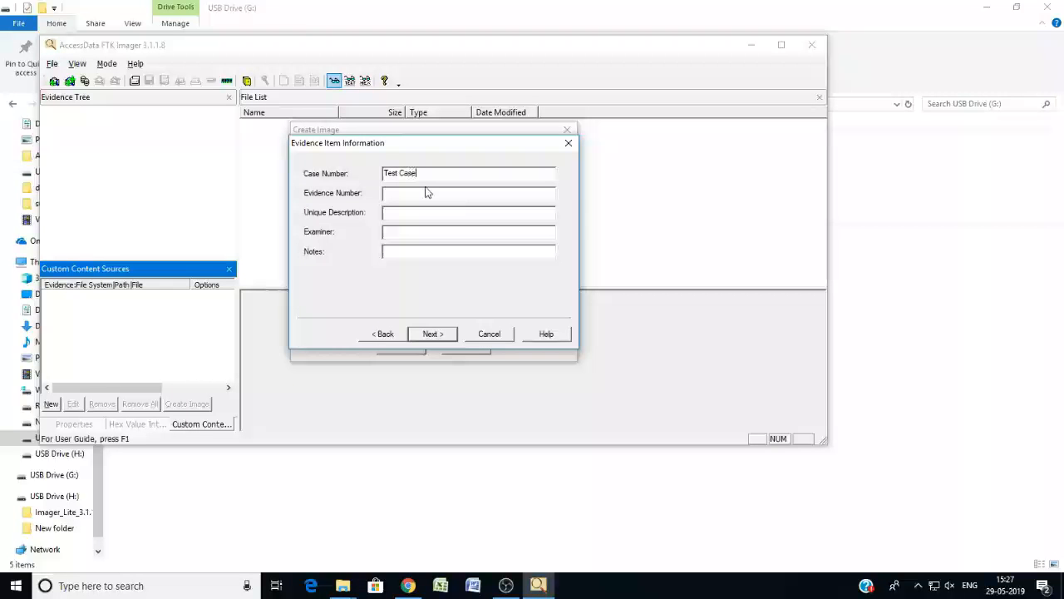
type("1")
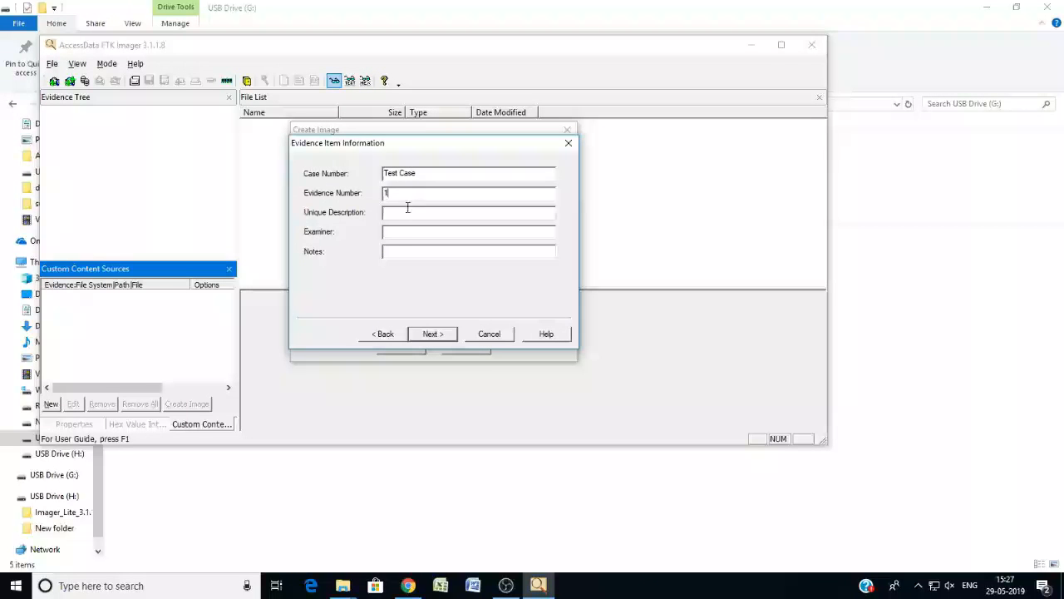
left_click(397, 234)
type("Ashish")
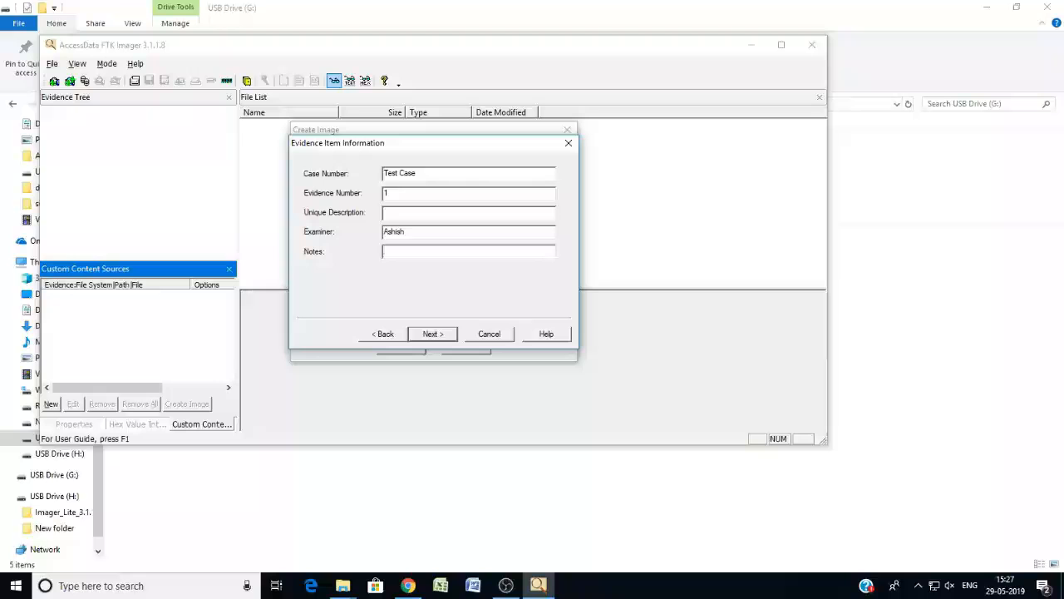
type("H")
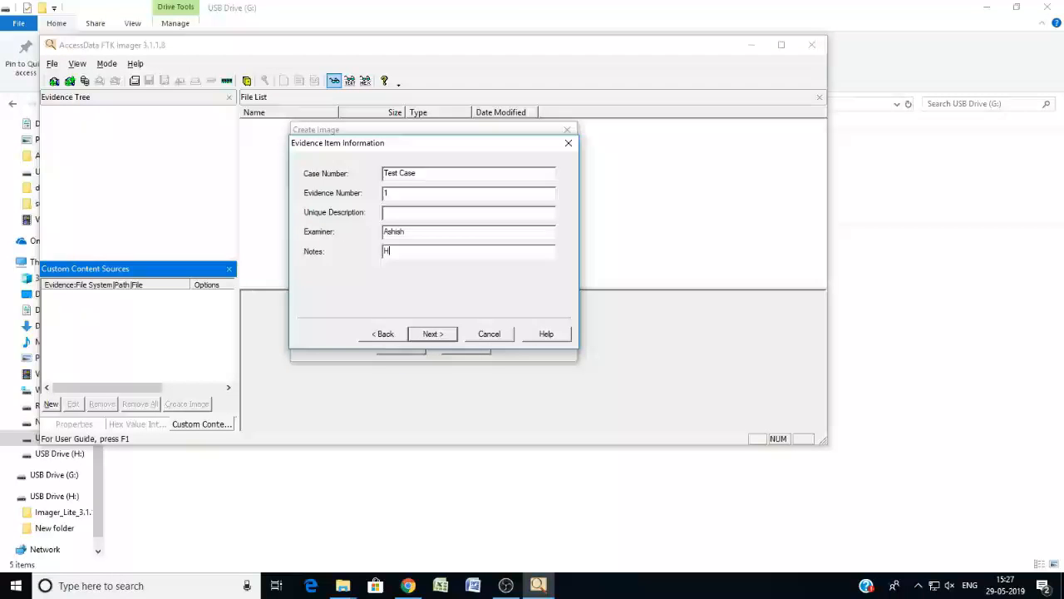
type("a")
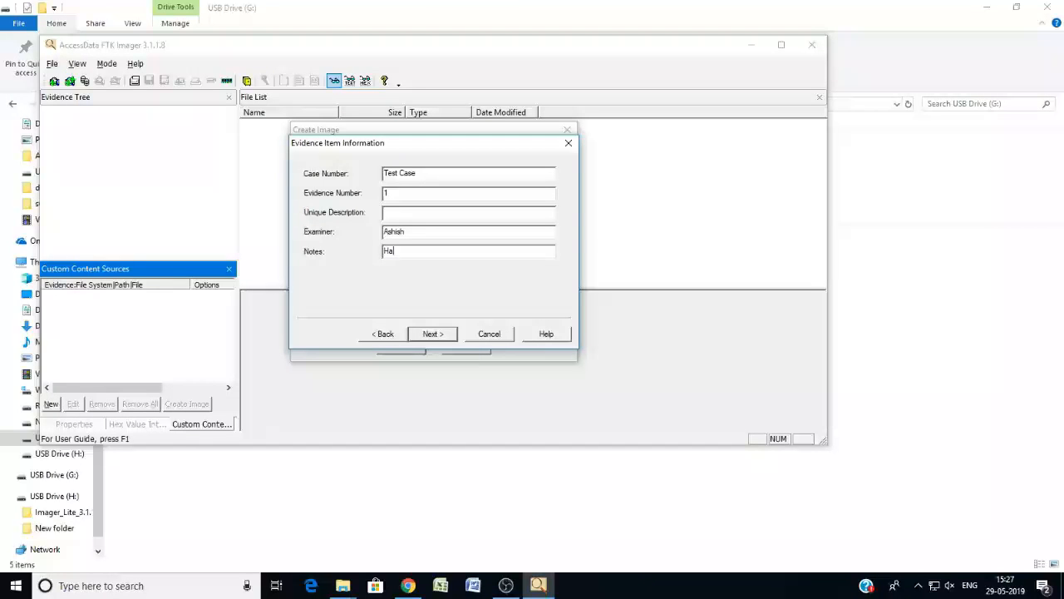
type("esiden")
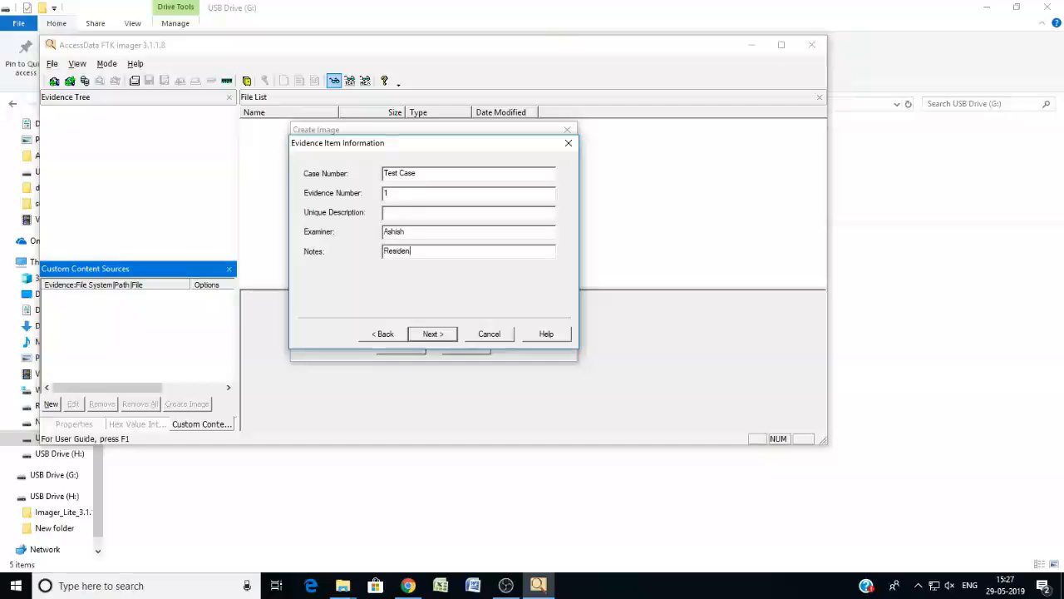
type("ce RW1")
left_click(443, 335)
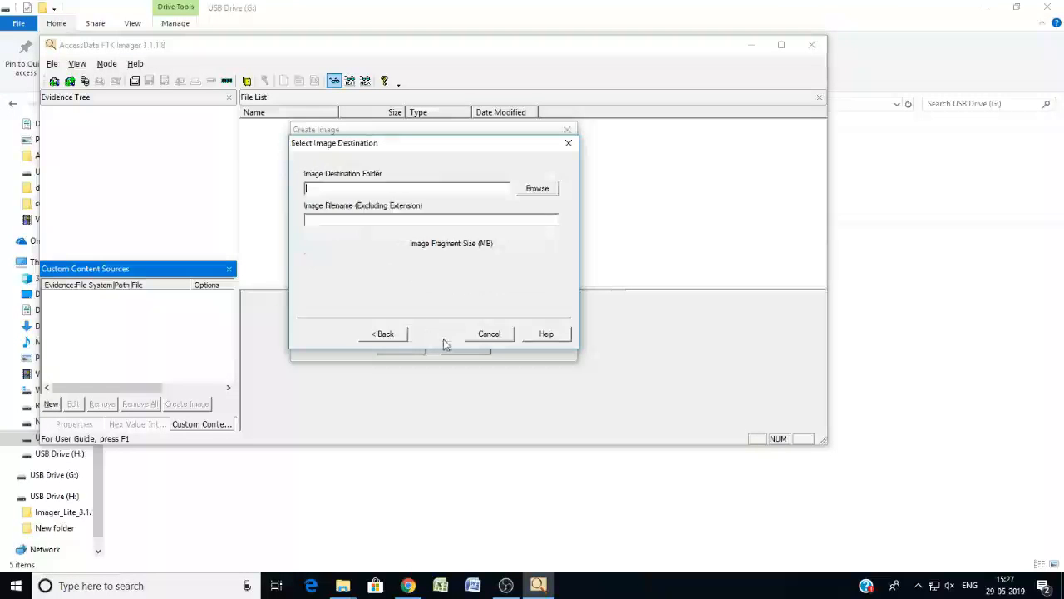
Browse for the image destination folder and expand New Volume (F:) under This PC.
left_click(536, 188)
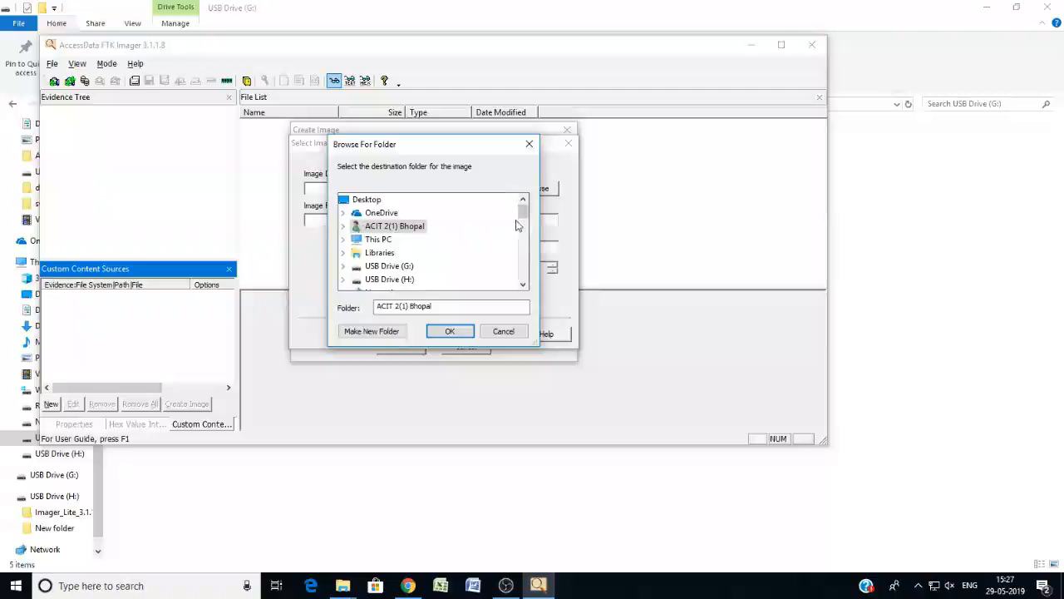
left_click_drag(524, 208, 522, 214)
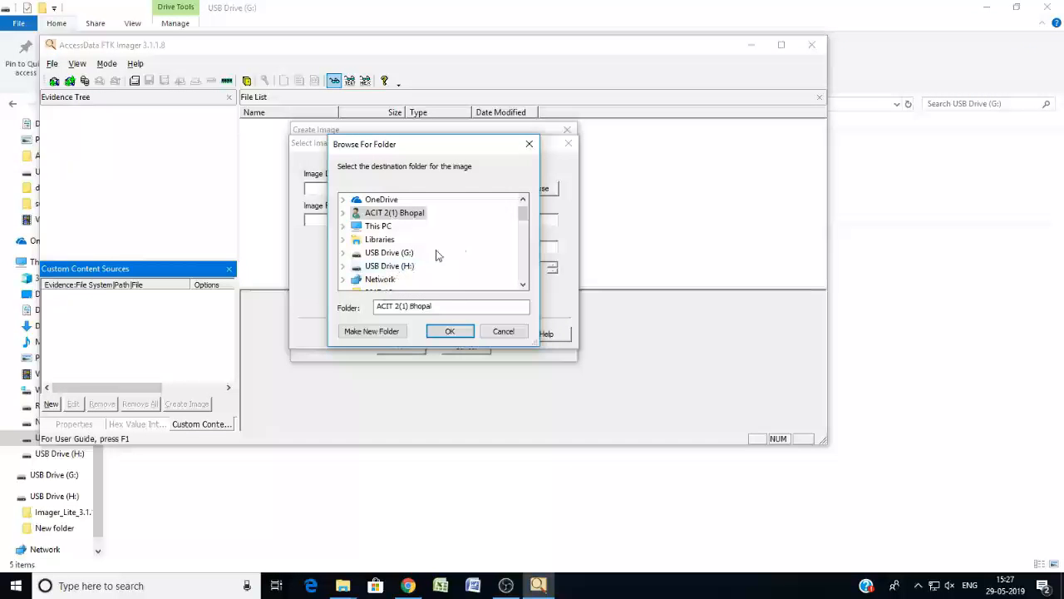
scroll(522, 215, "down", 2)
scroll(523, 214, "up", 2)
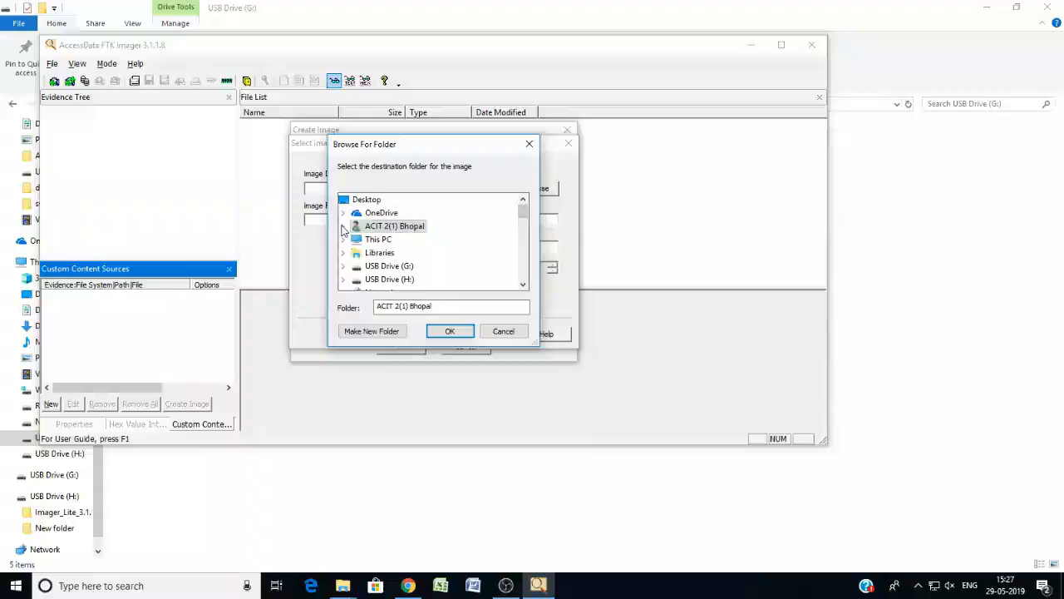
left_click(343, 227)
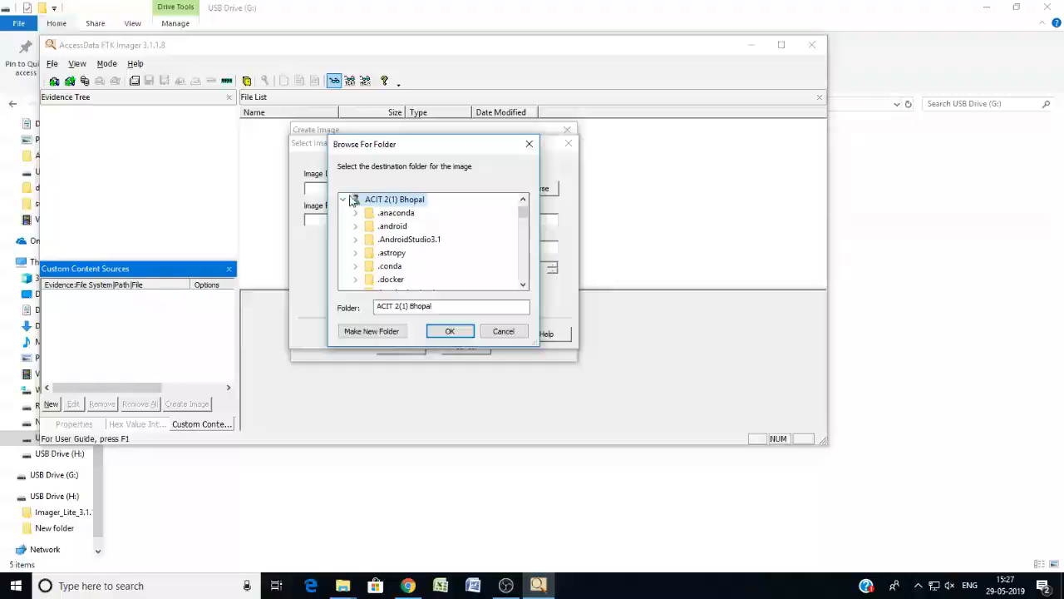
left_click(342, 202)
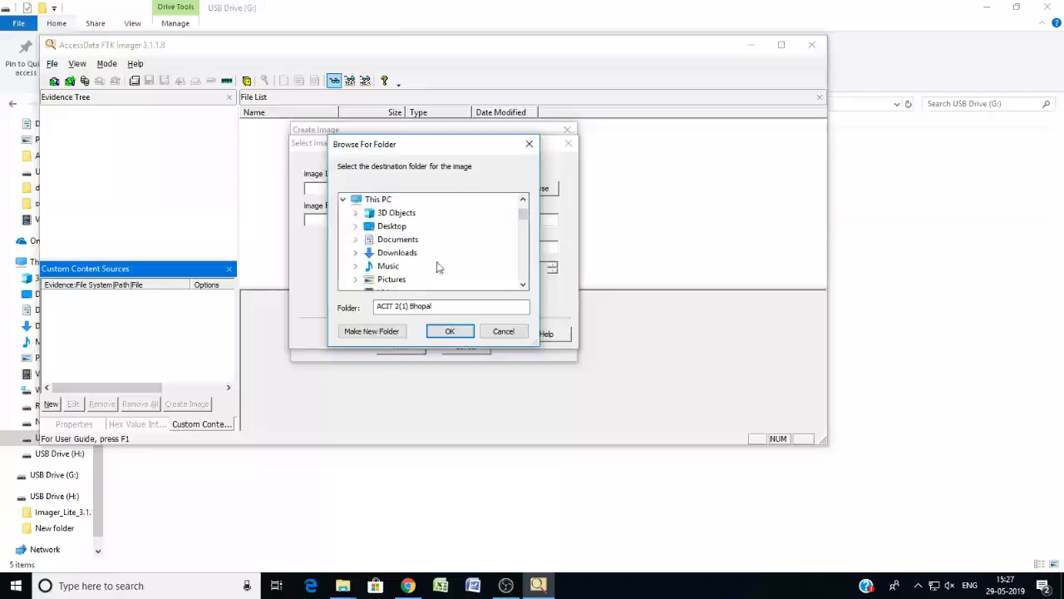
left_click_drag(521, 215, 524, 233)
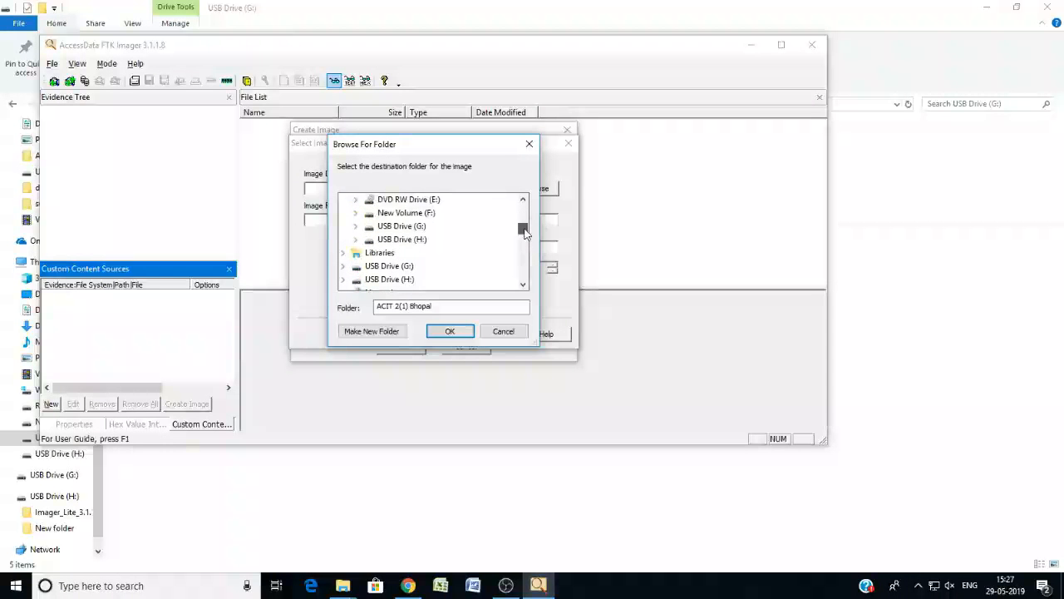
double_click(415, 213)
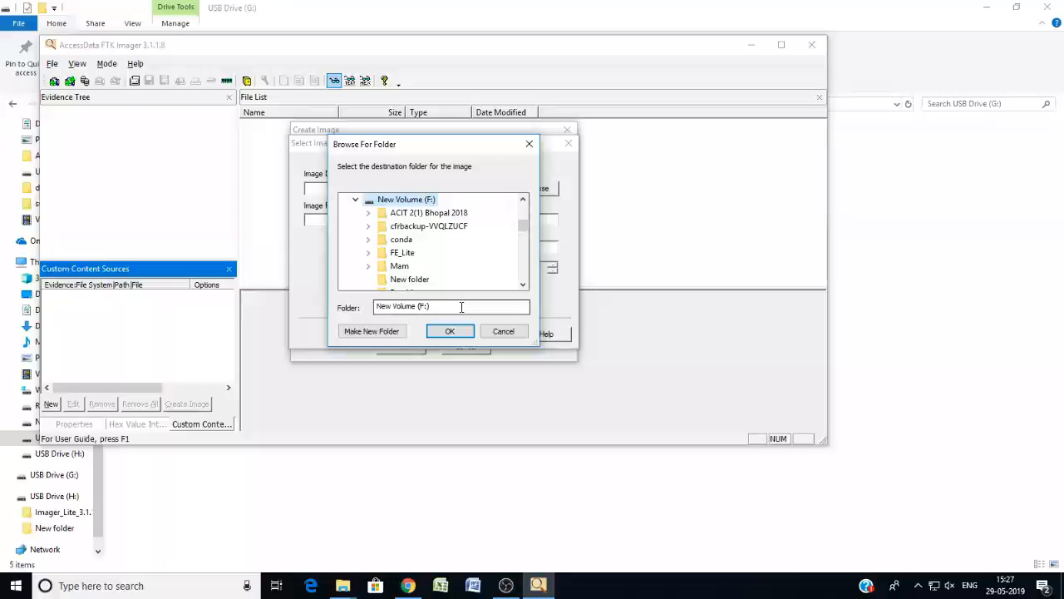
Create a folder named testcase on New Volume (F:) and set it as the image destination folder.
left_click(391, 331)
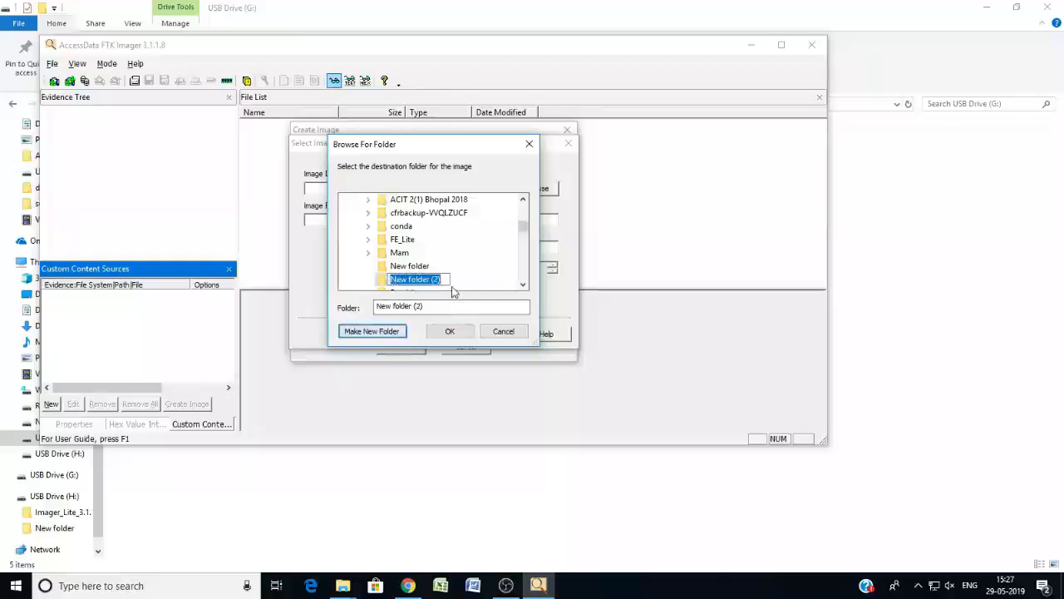
type("testca")
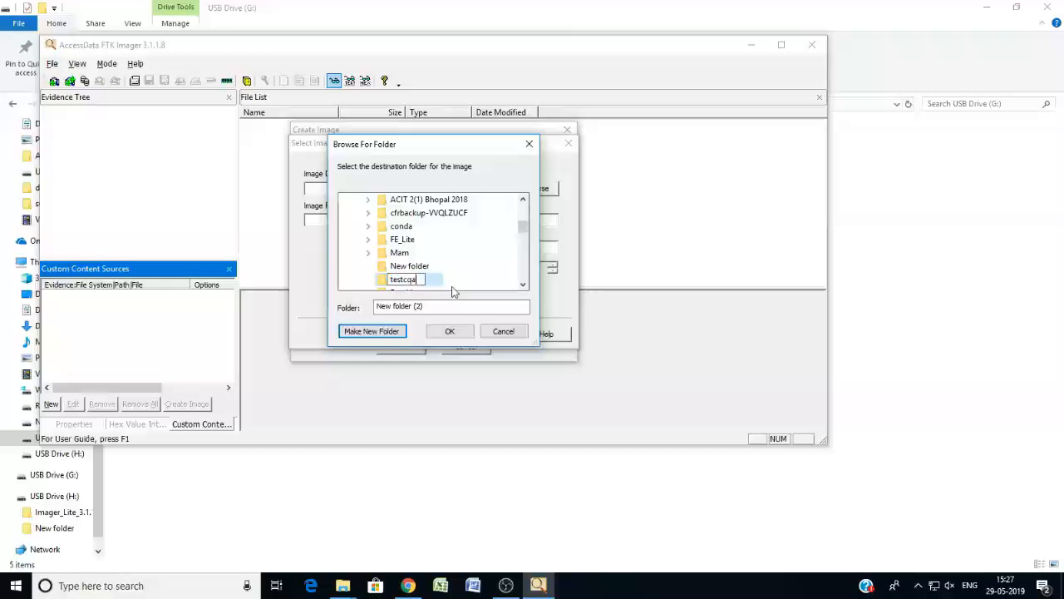
key("BackSpace")
key("BackSpace")
type("ase")
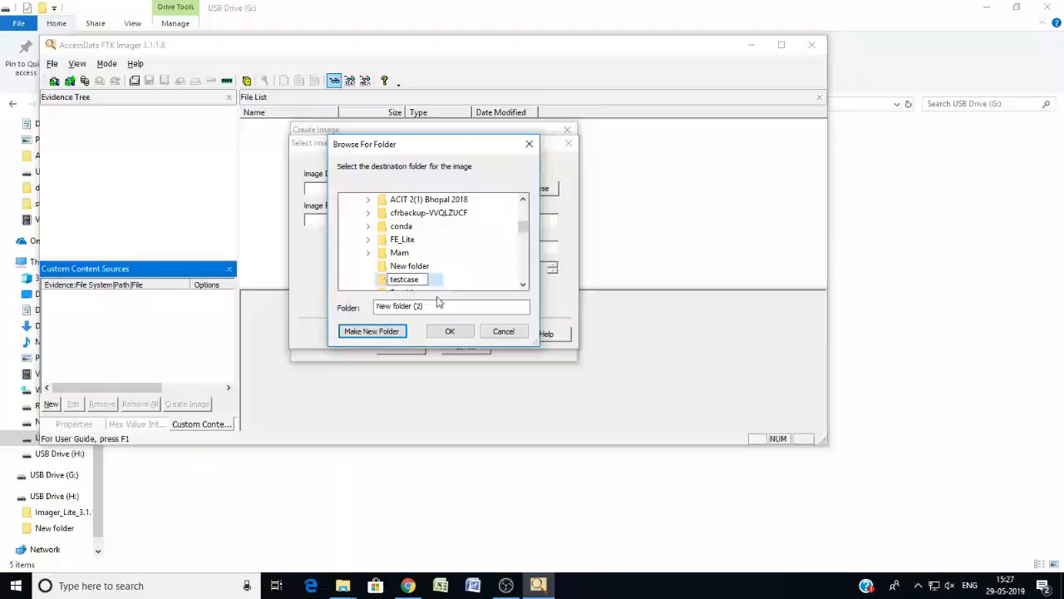
key("Return")
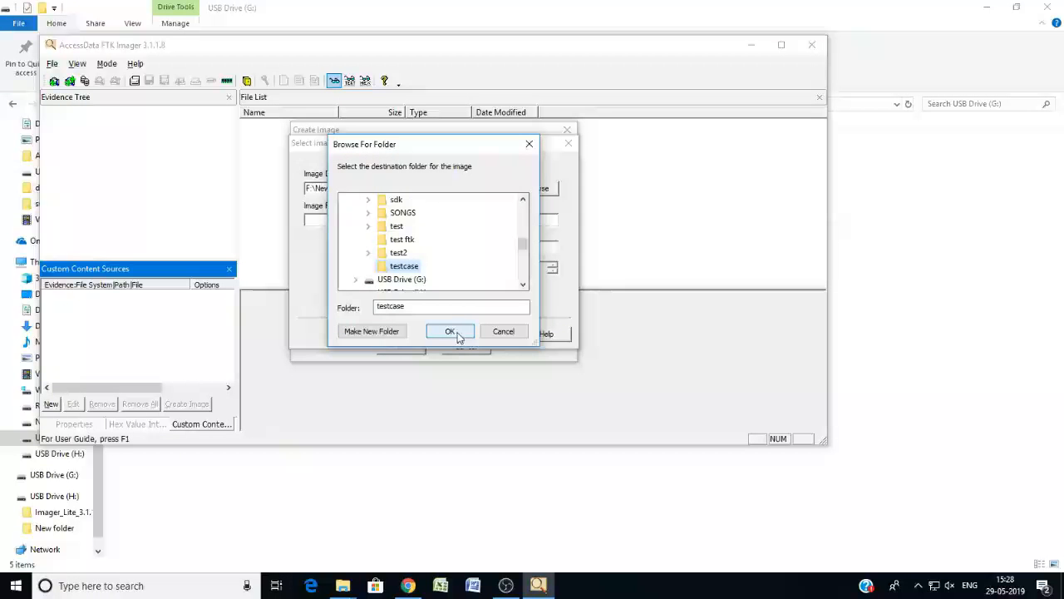
left_click(450, 330)
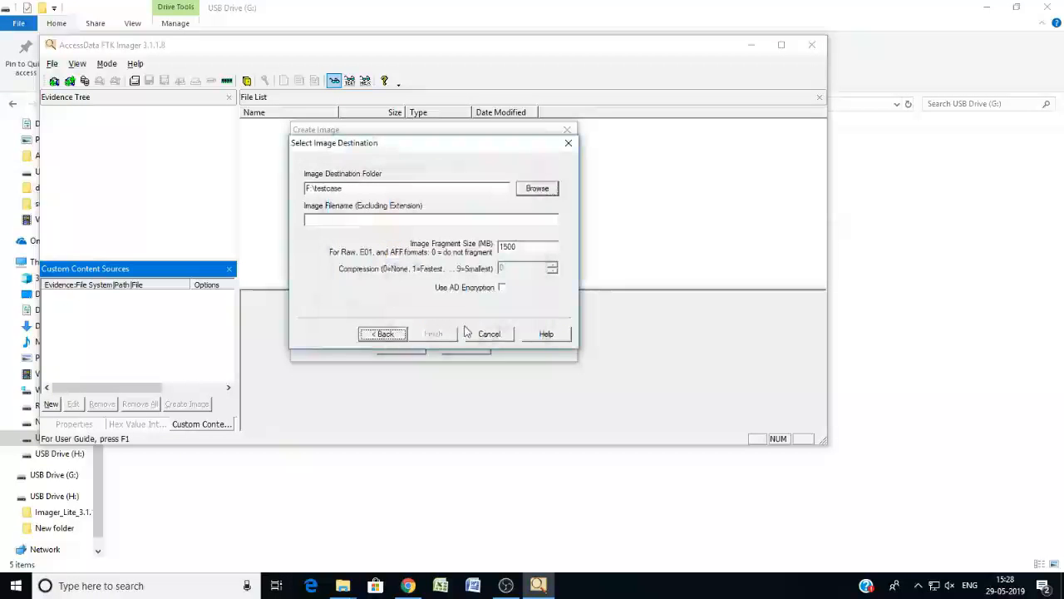
Name the image file testcase and finish the image destination setup.
left_click(320, 220)
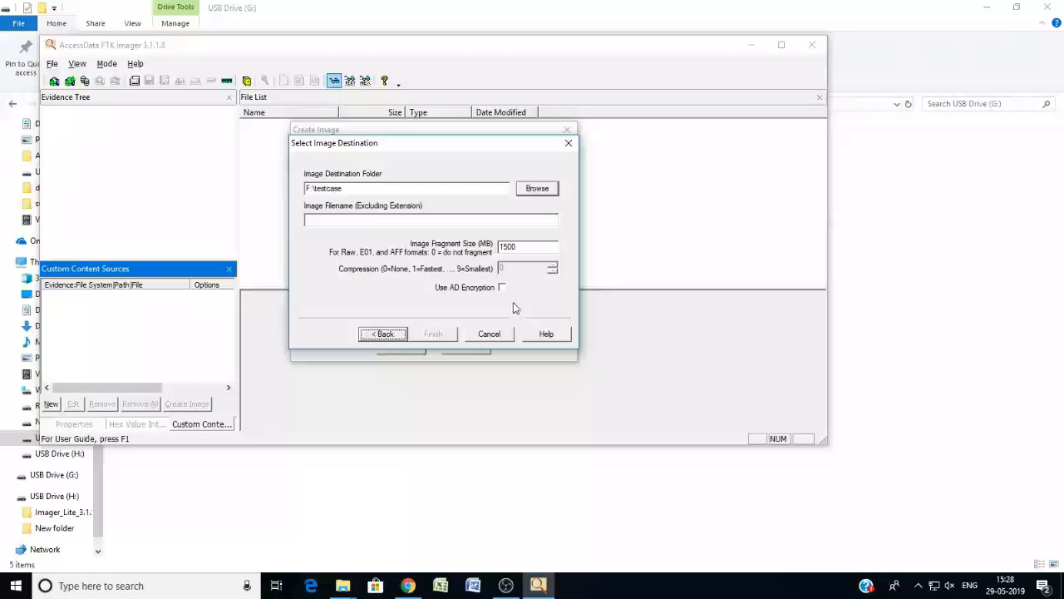
left_click(341, 216)
type("testcase")
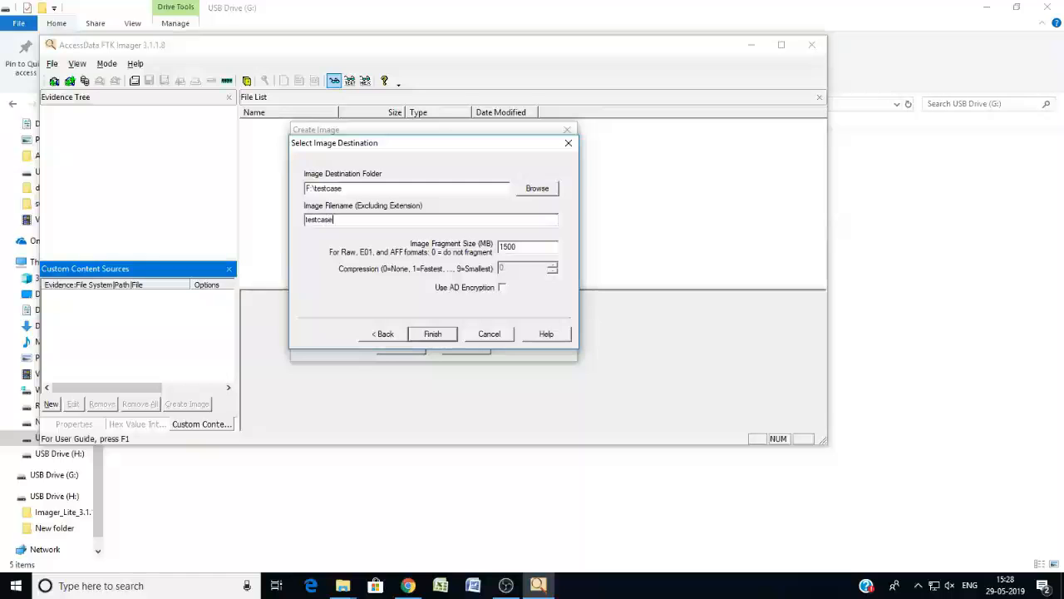
left_click(432, 333)
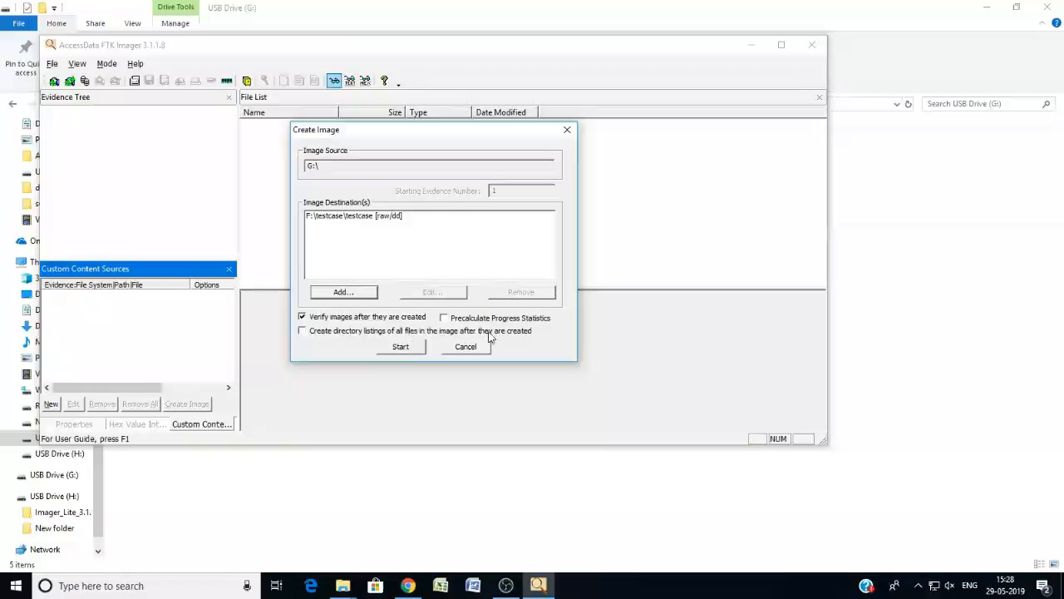
Start creating the image of G:\ and close the drive/image verification results once imaging is done.
left_click(399, 347)
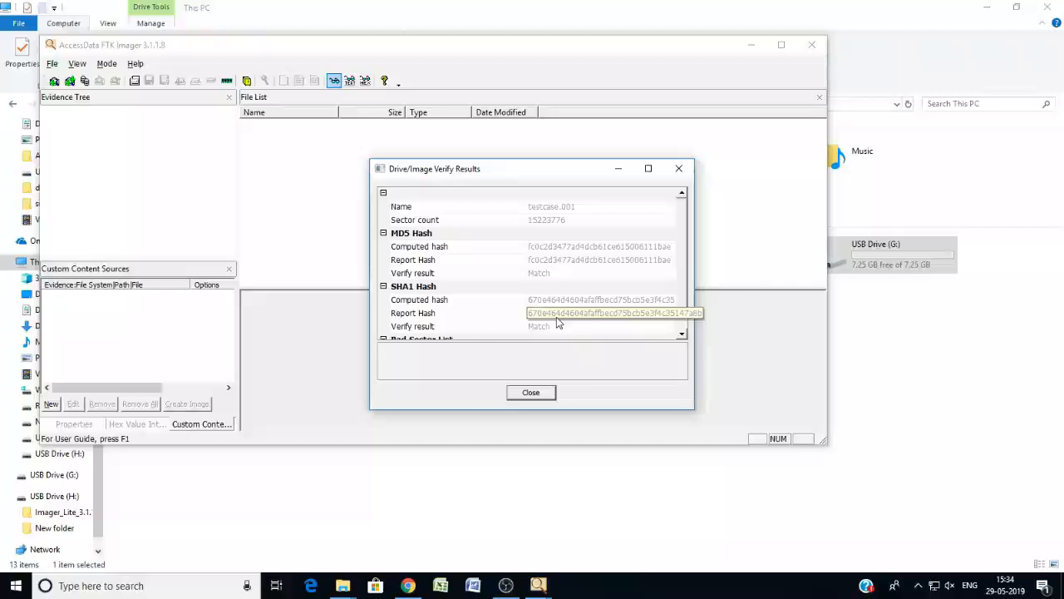
left_click(530, 391)
left_click(535, 366)
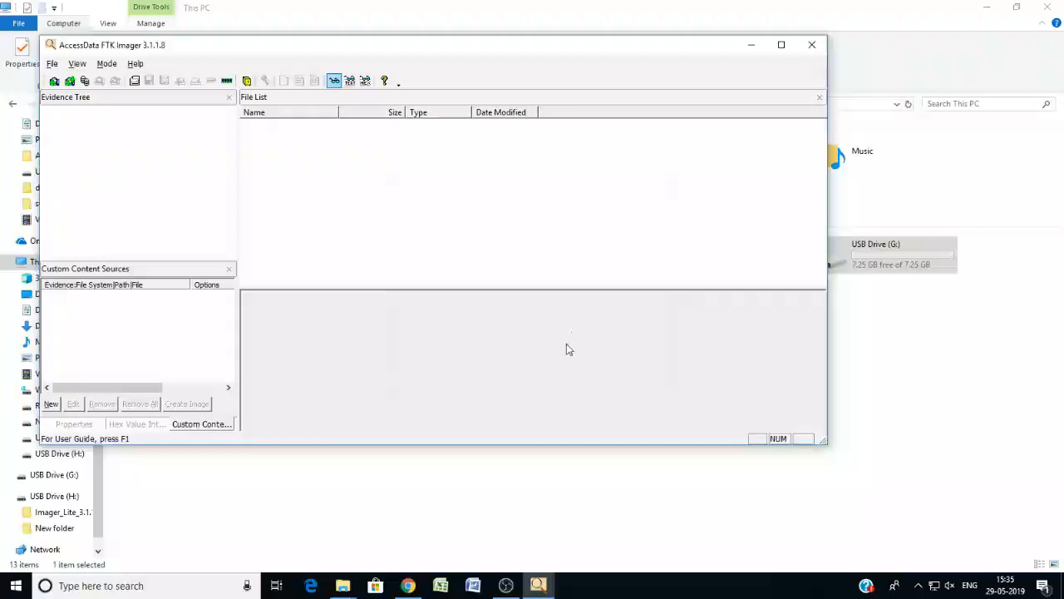
Minimize the imager, switch to File Explorer and open the testcase folder on New Volume (F:).
left_click(751, 50)
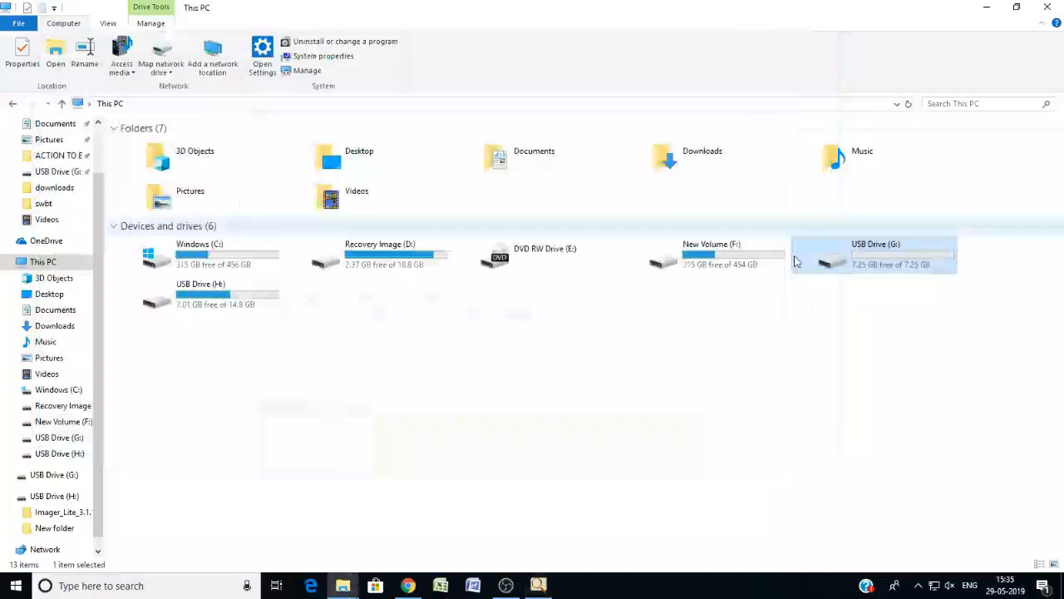
left_click(698, 257)
double_click(698, 258)
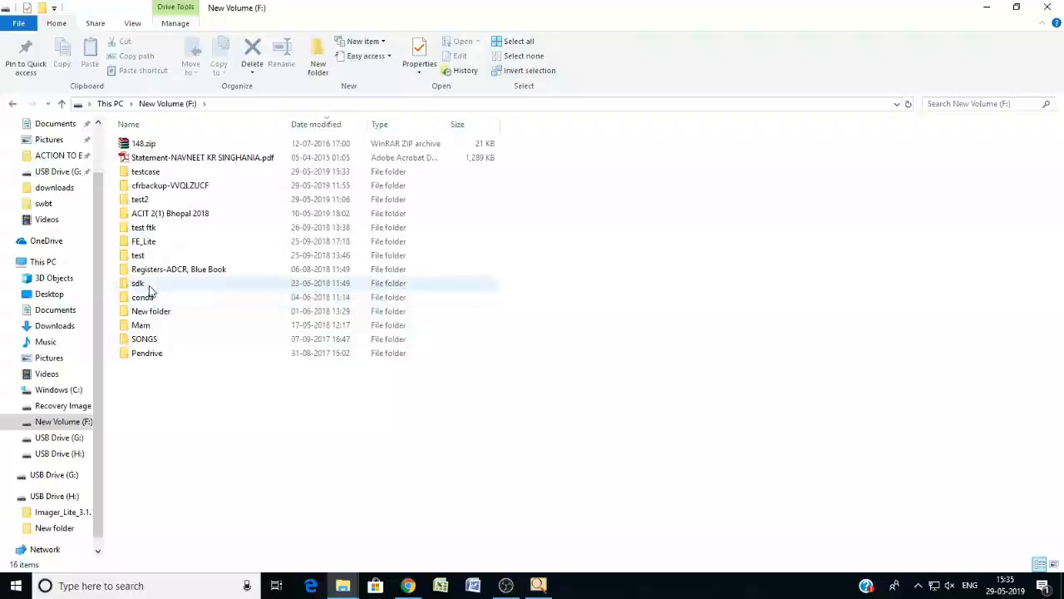
double_click(147, 173)
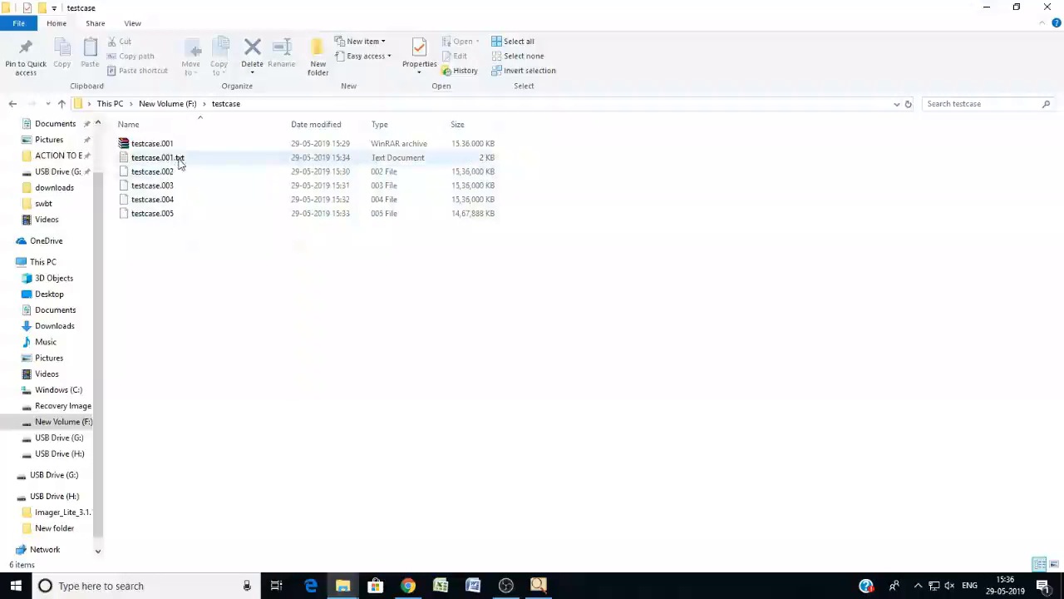
Open testcase.001.txt to review the case information, computed hashes, segment list and verification results, and close it.
double_click(178, 159)
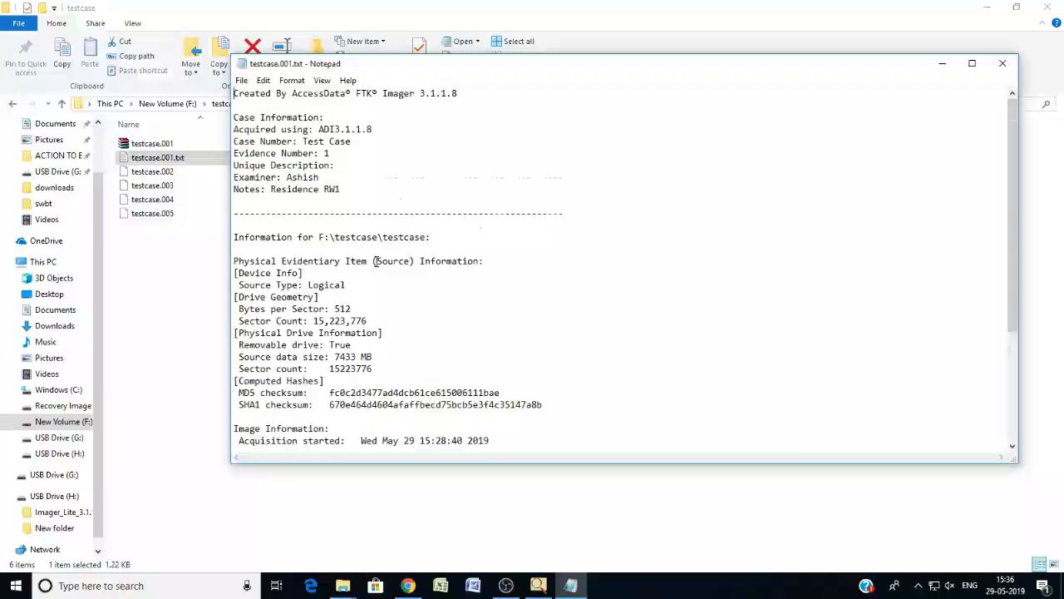
scroll(375, 261, "down", 7)
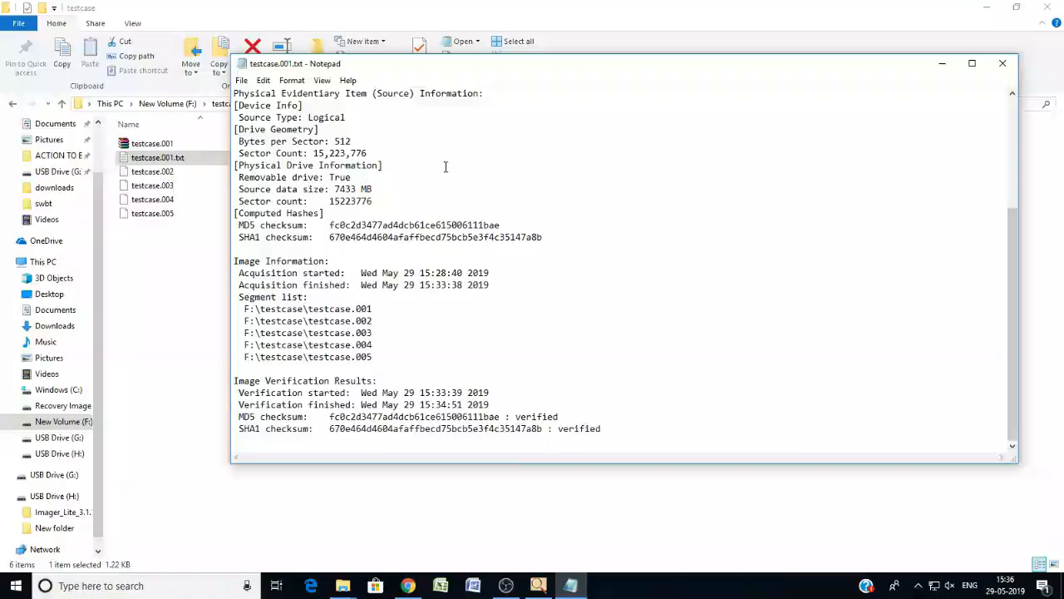
scroll(464, 165, "up", 5)
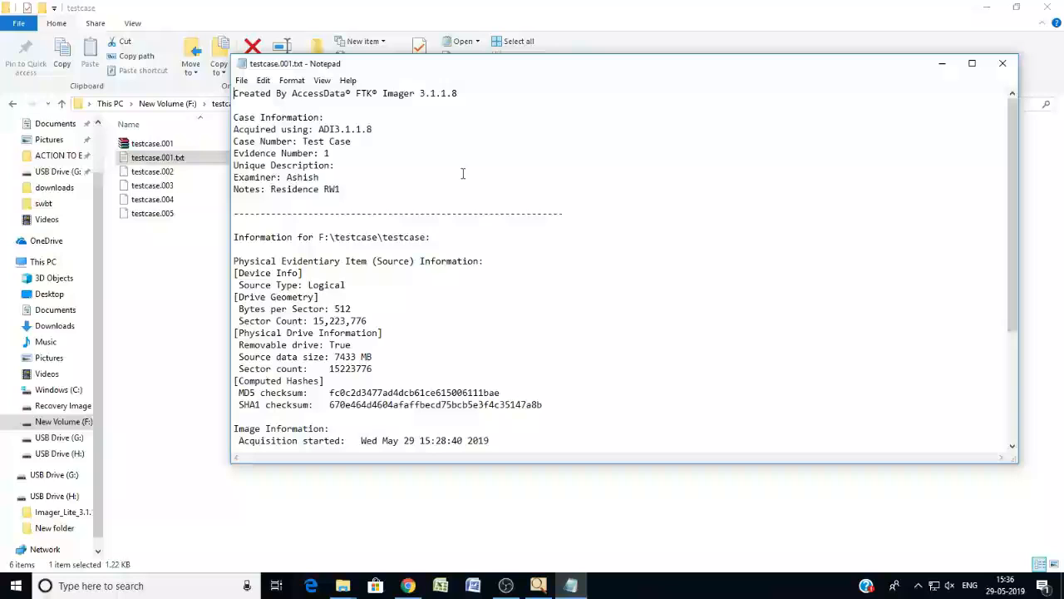
left_click(1003, 63)
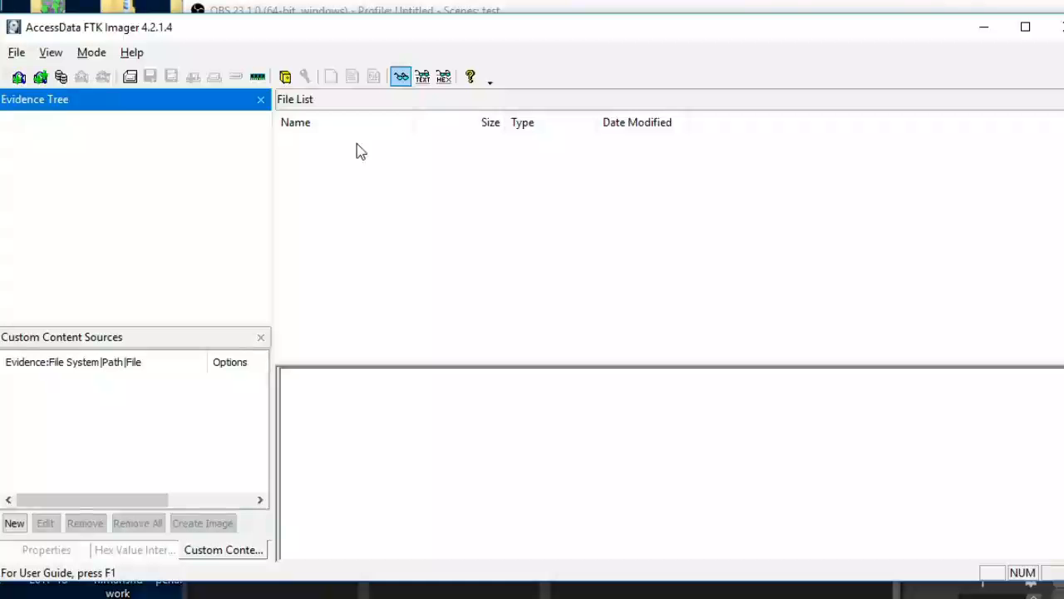
Mount F:\testcase\testcase.001 in FTK Imager 4.2.1.4 as Physical & Logical, Block Device / Read Only, on the next available drive letter (G:).
left_click(16, 51)
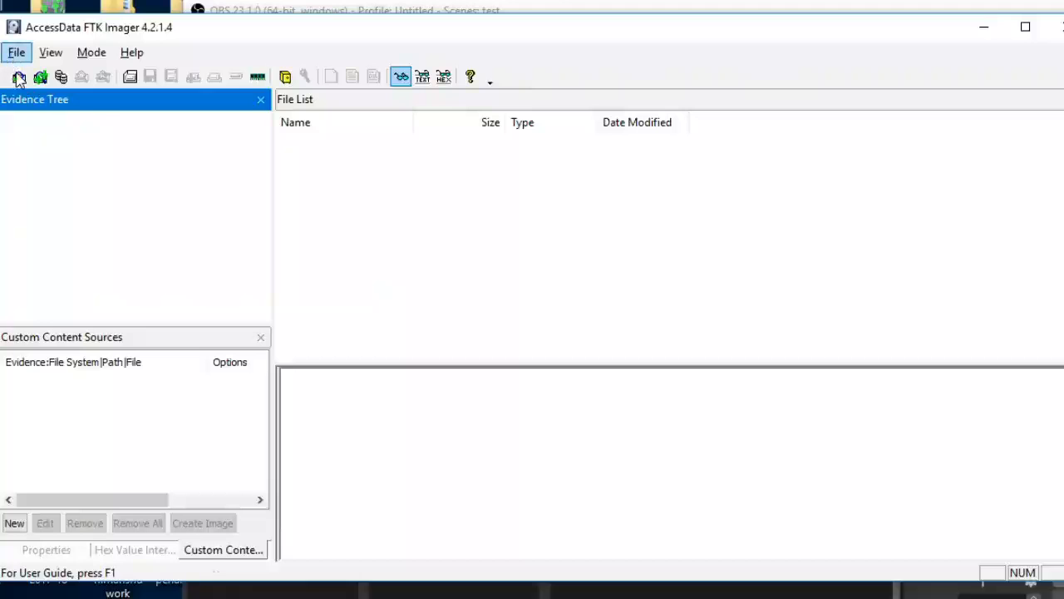
left_click(97, 119)
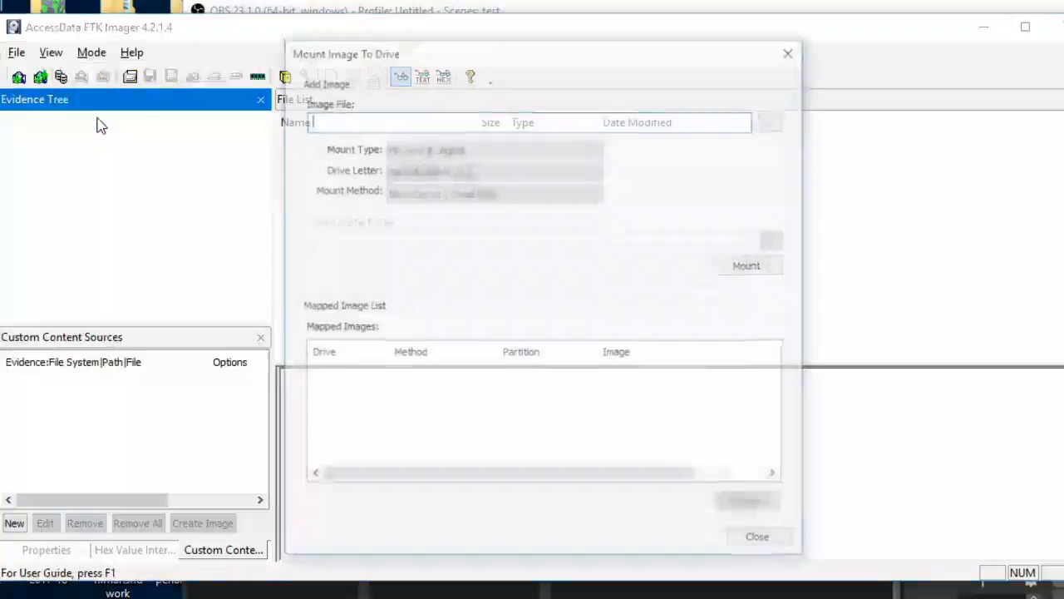
left_click(772, 121)
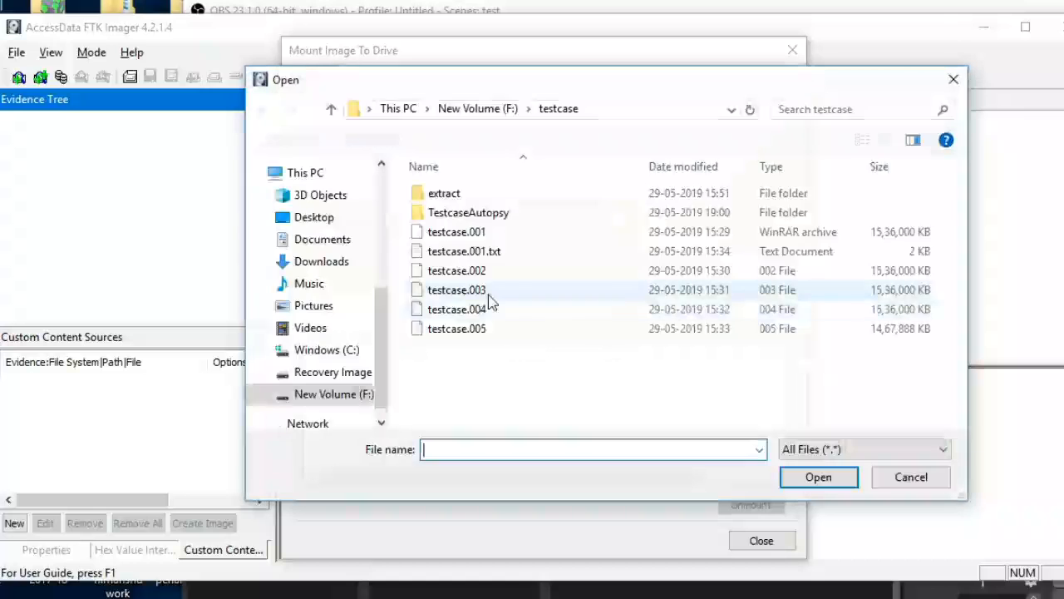
left_click(480, 235)
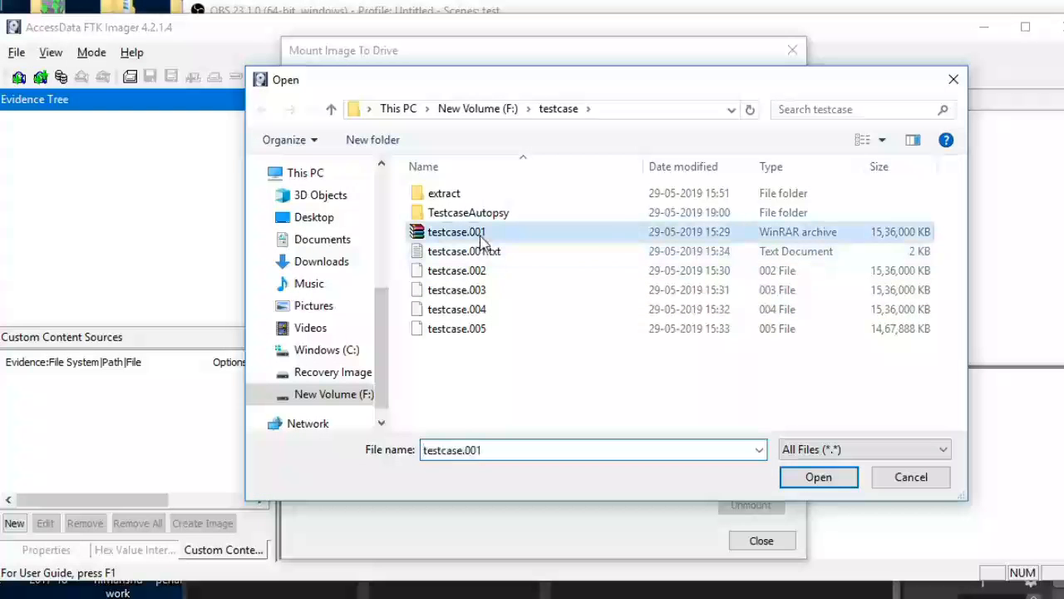
left_click(819, 476)
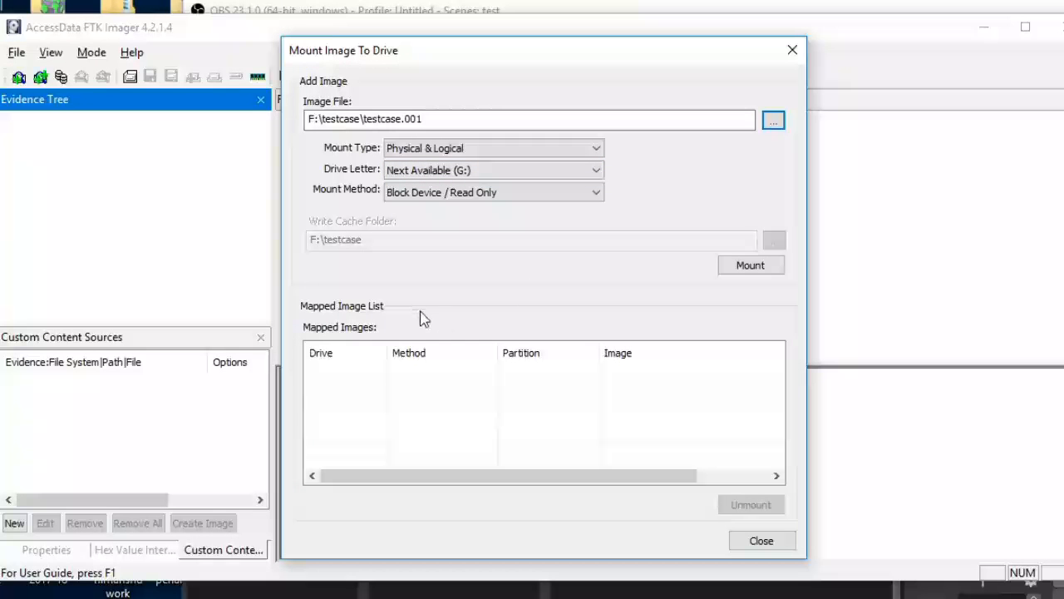
left_click(751, 266)
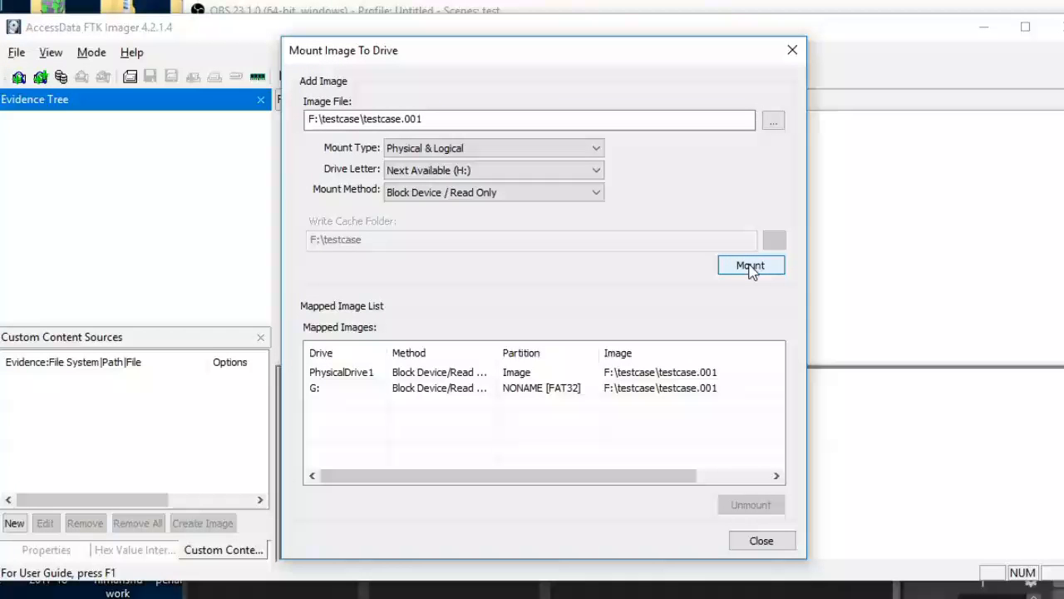
Switch to File Explorer to examine the files on the mounted G: drive, and close both it and the image mounting dialog.
left_click(320, 390)
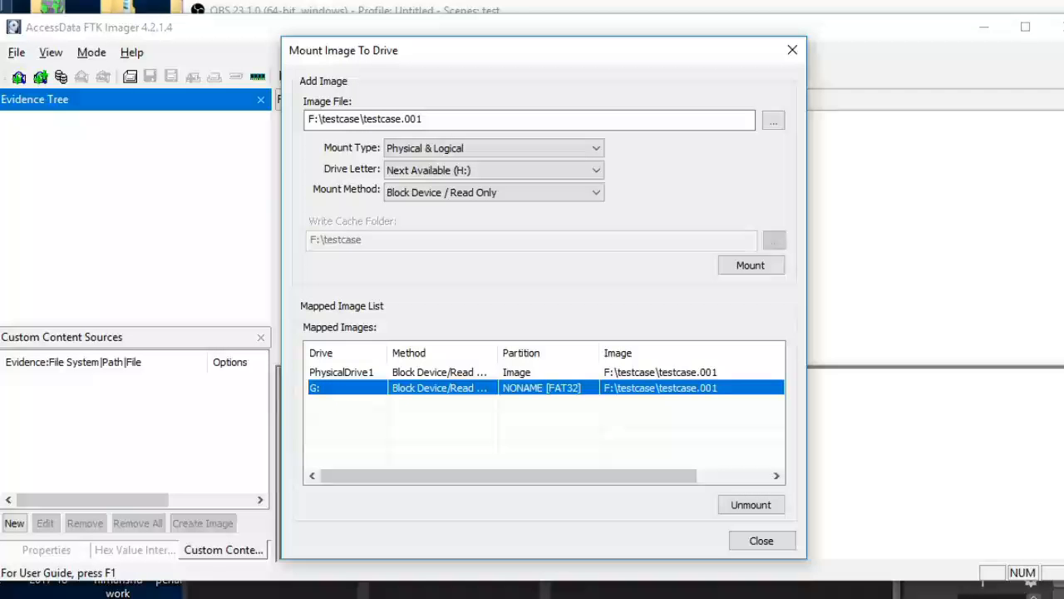
double_click(4, 4)
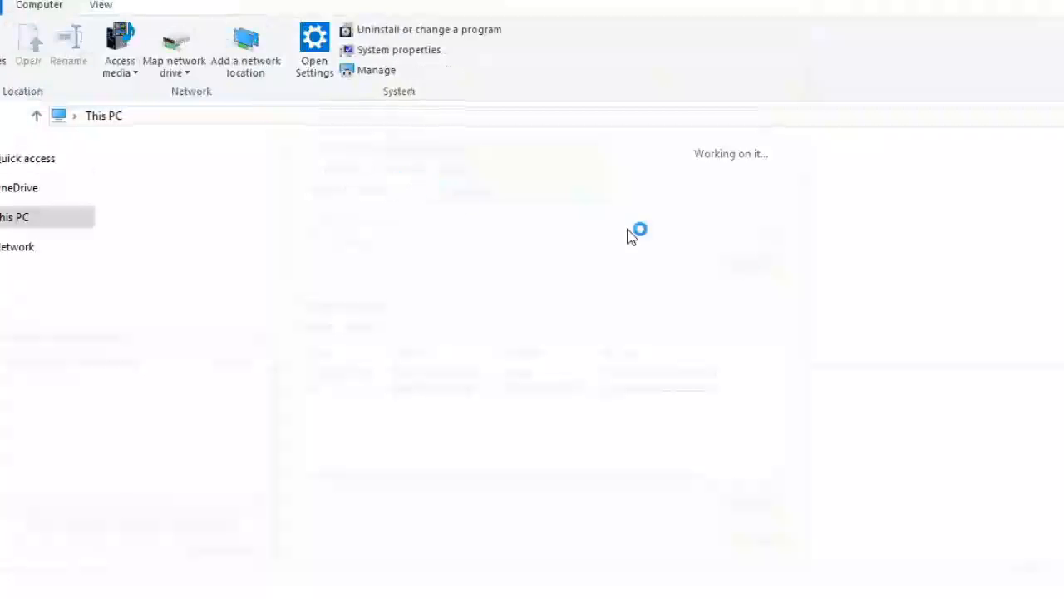
double_click(1061, 325)
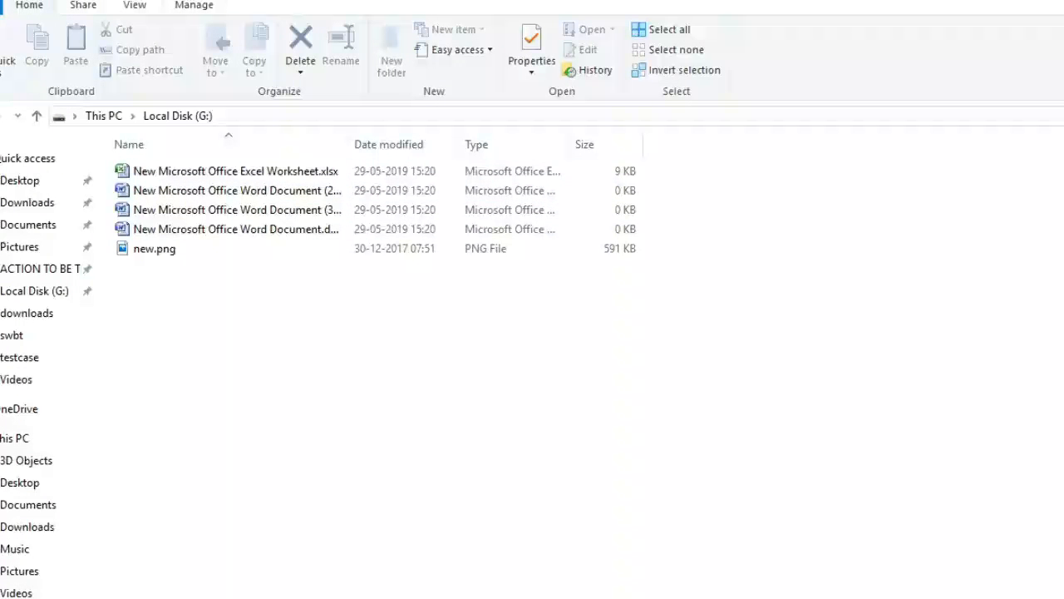
left_click(1063, 0)
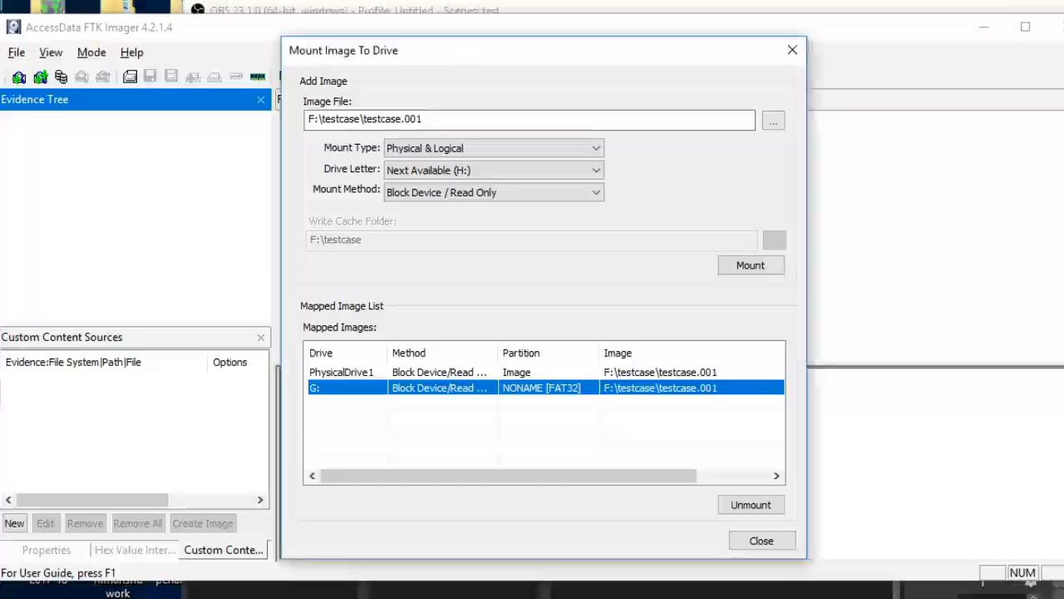
left_click(770, 547)
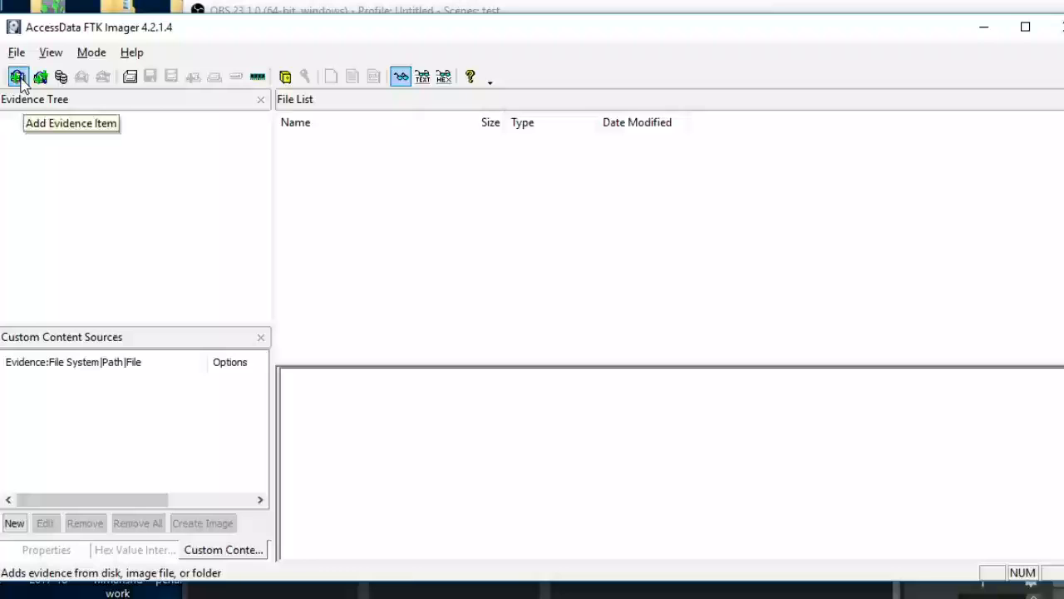
Add the image file F:\testcase\testcase.001 as an evidence item.
left_click(17, 79)
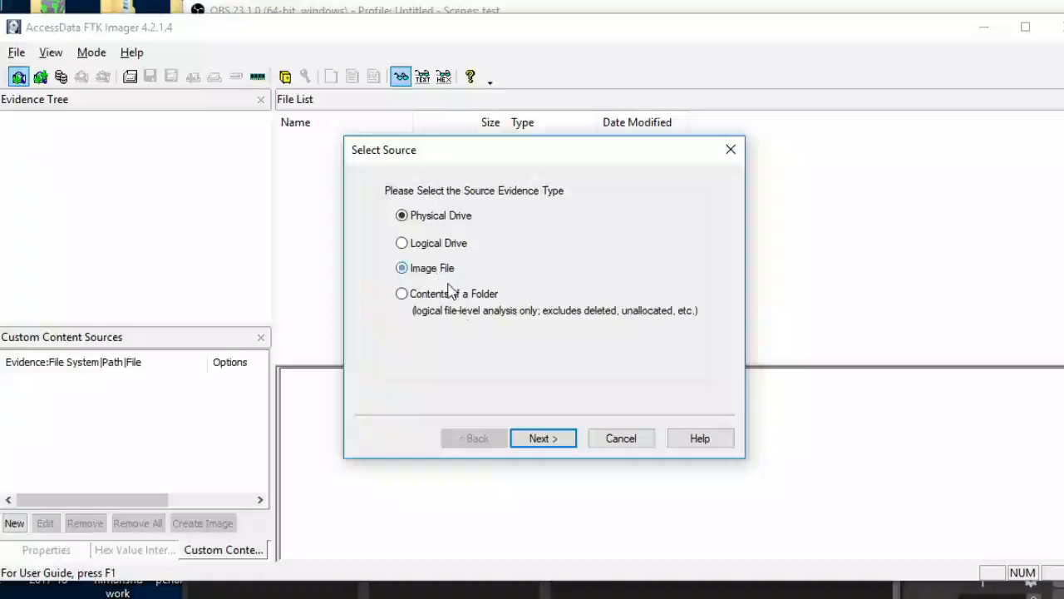
left_click(559, 439)
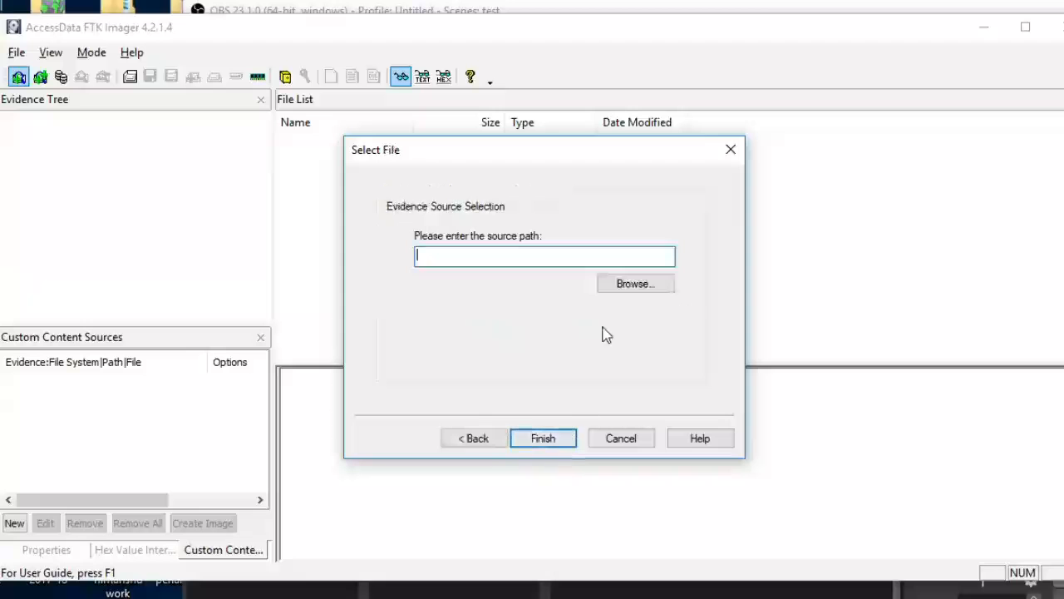
left_click(620, 283)
left_click(563, 330)
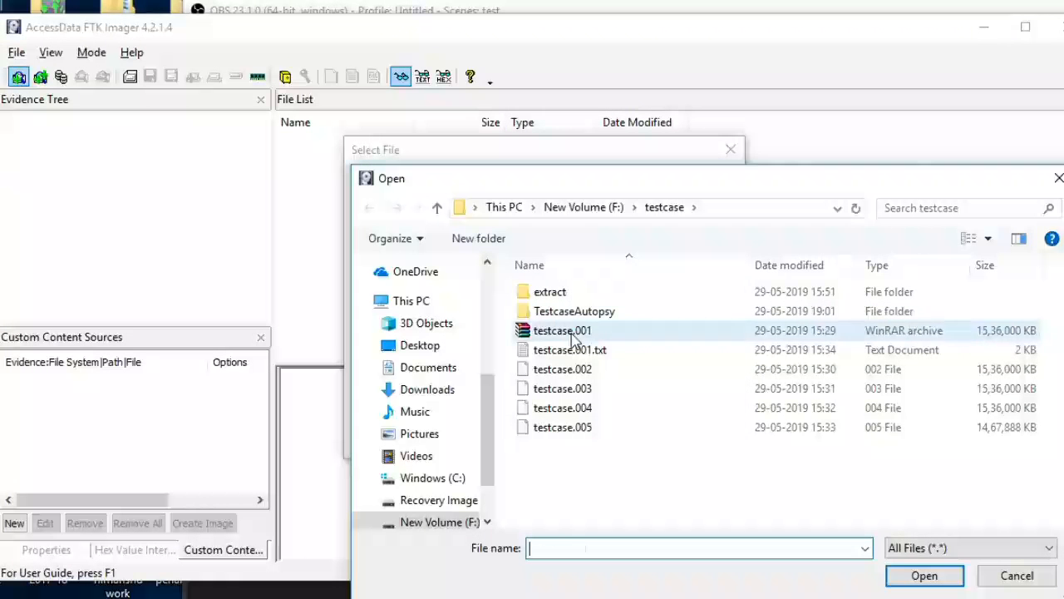
left_click(925, 575)
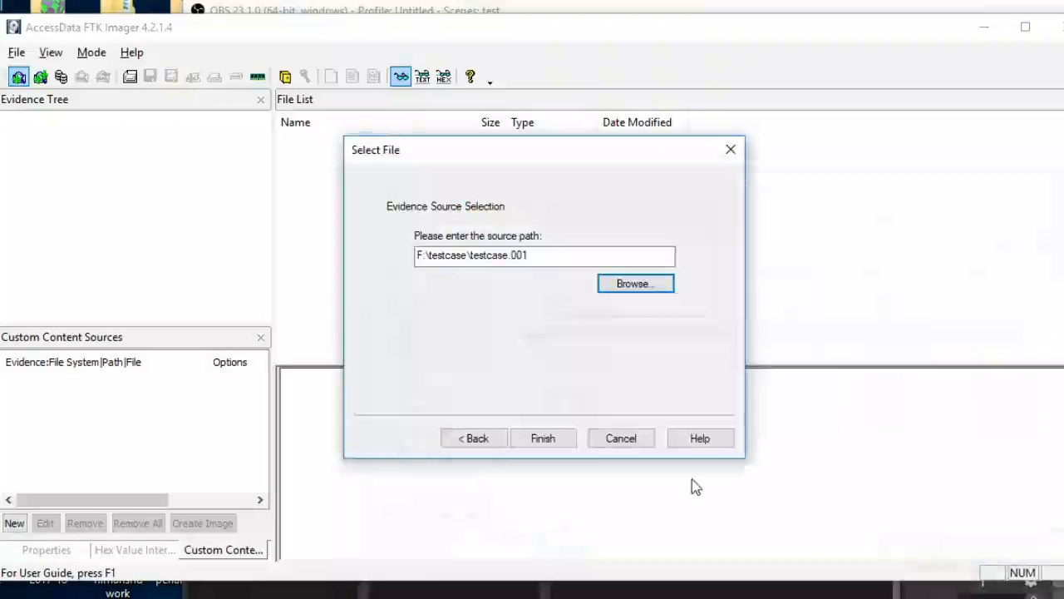
left_click(566, 443)
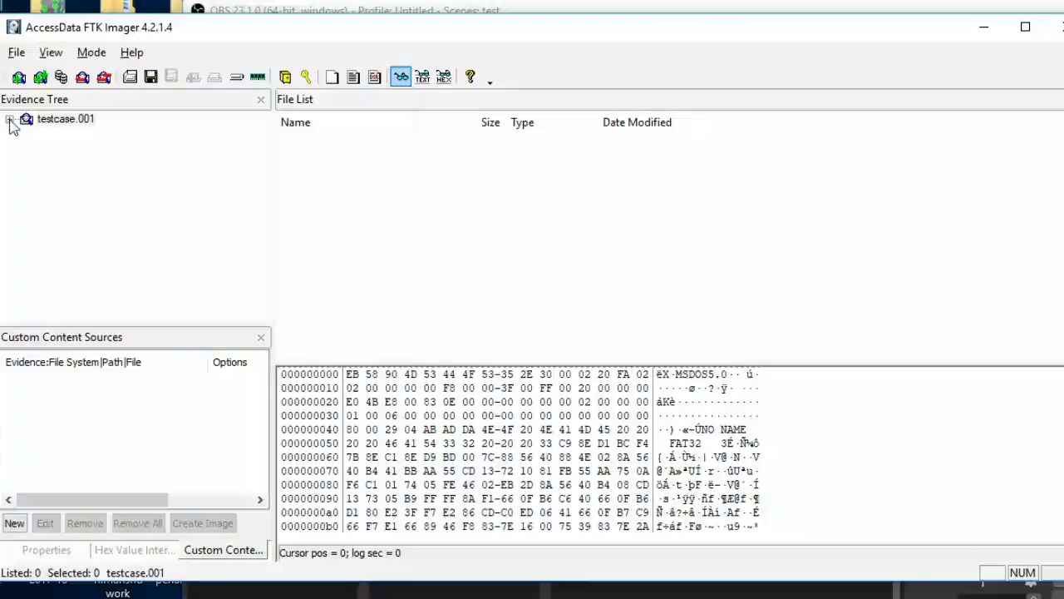
Expand testcase.001 down to the [root] folder of NONAME [FAT32] and inspect the !ongs, Jab We Met and LATEST SONGS folders.
left_click(10, 119)
left_click(27, 133)
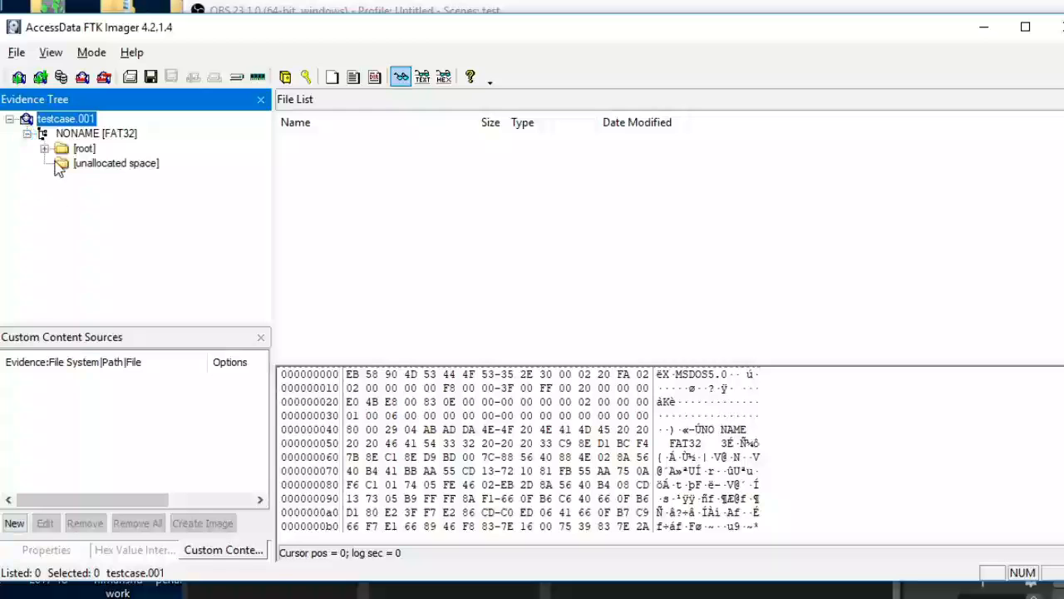
left_click(44, 149)
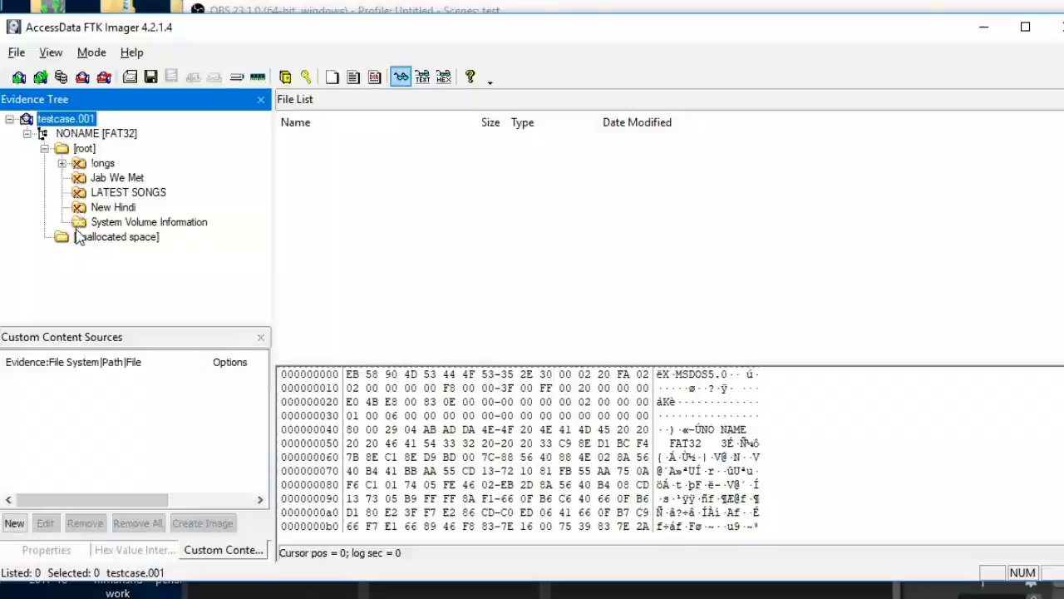
left_click(63, 163)
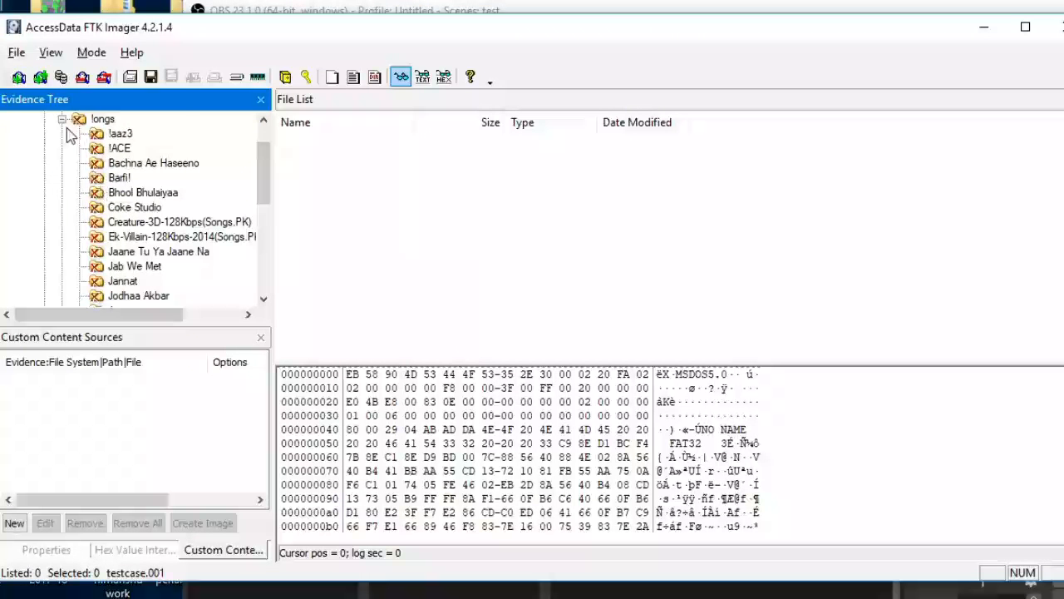
left_click(62, 121)
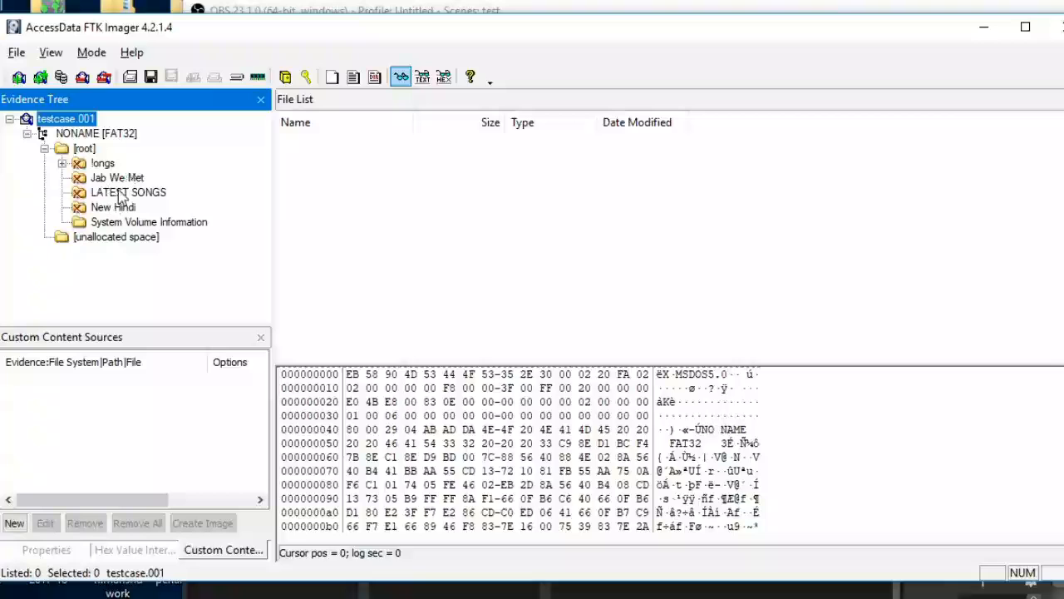
left_click(99, 176)
left_click(126, 193)
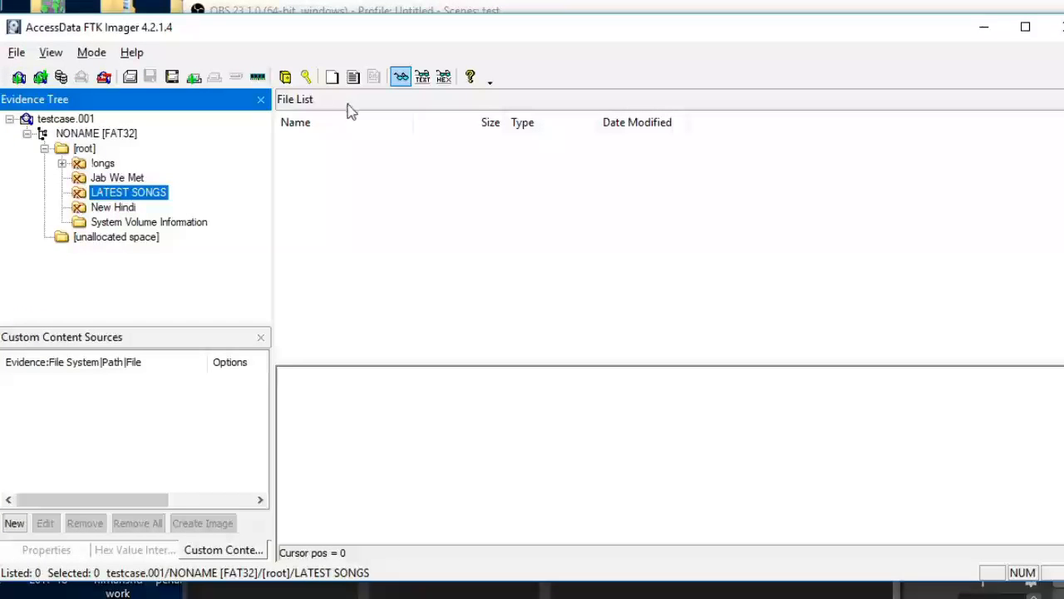
List the contents of NONAME [FAT32] and its [root] folder, look through the files and select ~$suspicious.xlsx at the end of the list.
left_click(120, 135)
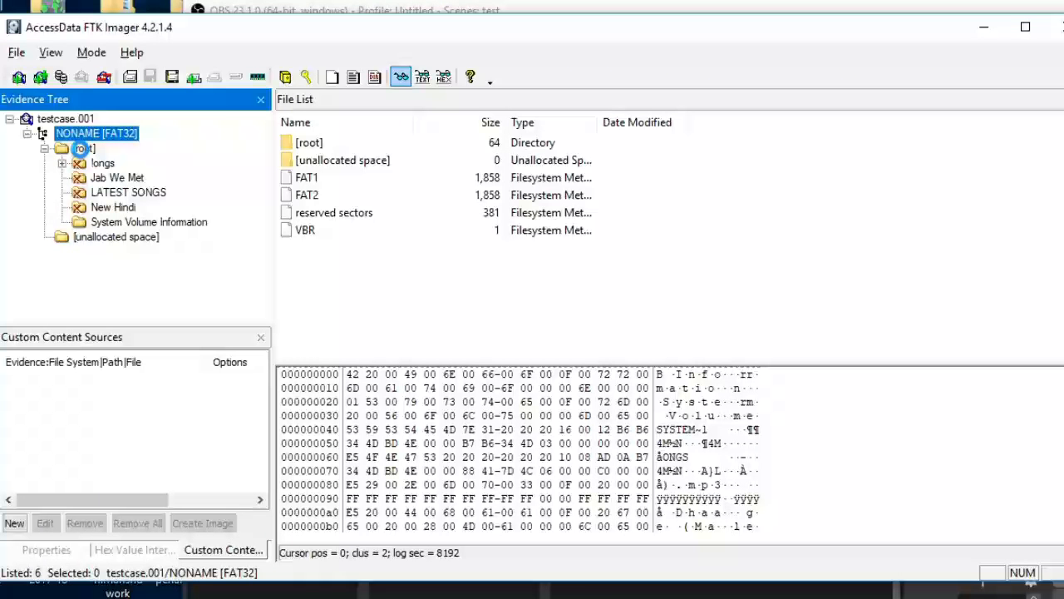
left_click(82, 148)
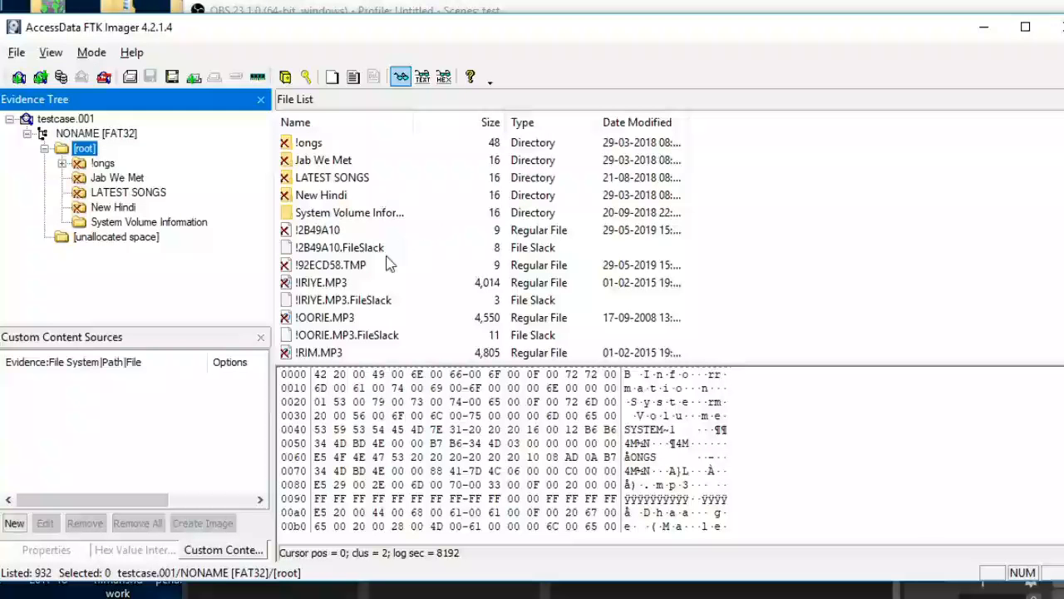
left_click(387, 254)
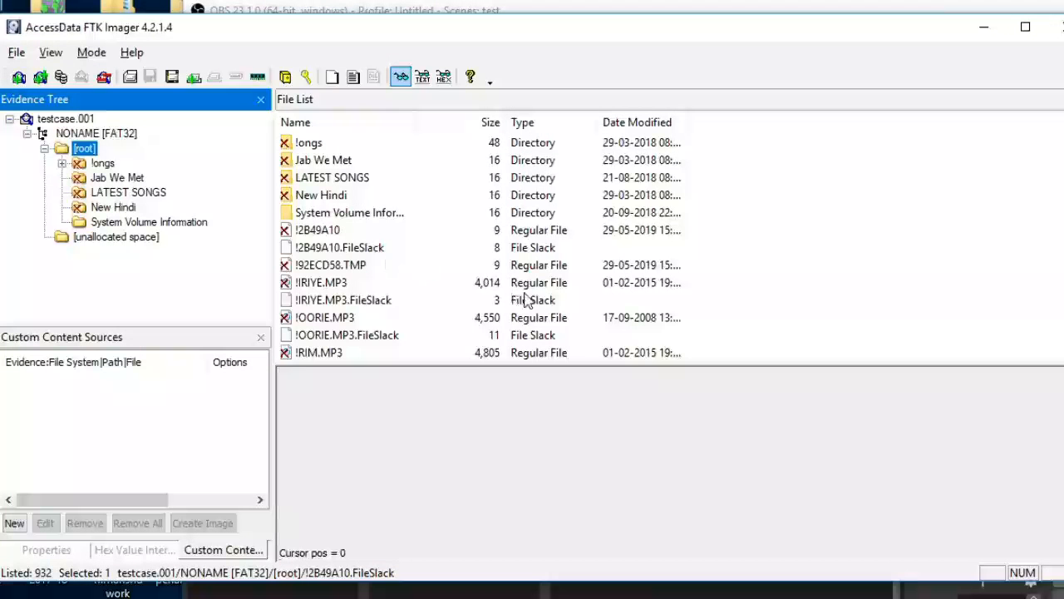
scroll(582, 290, "down", 10)
scroll(582, 290, "down", 10)
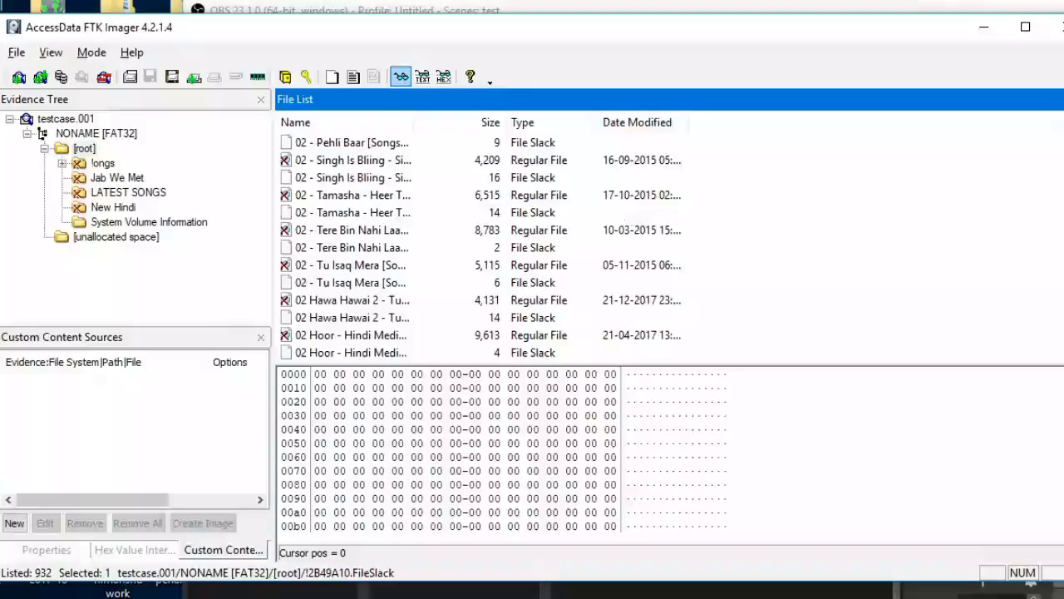
scroll(668, 247, "down", 20)
scroll(668, 247, "down", 20)
scroll(668, 247, "down", 10)
scroll(894, 333, "down", 10)
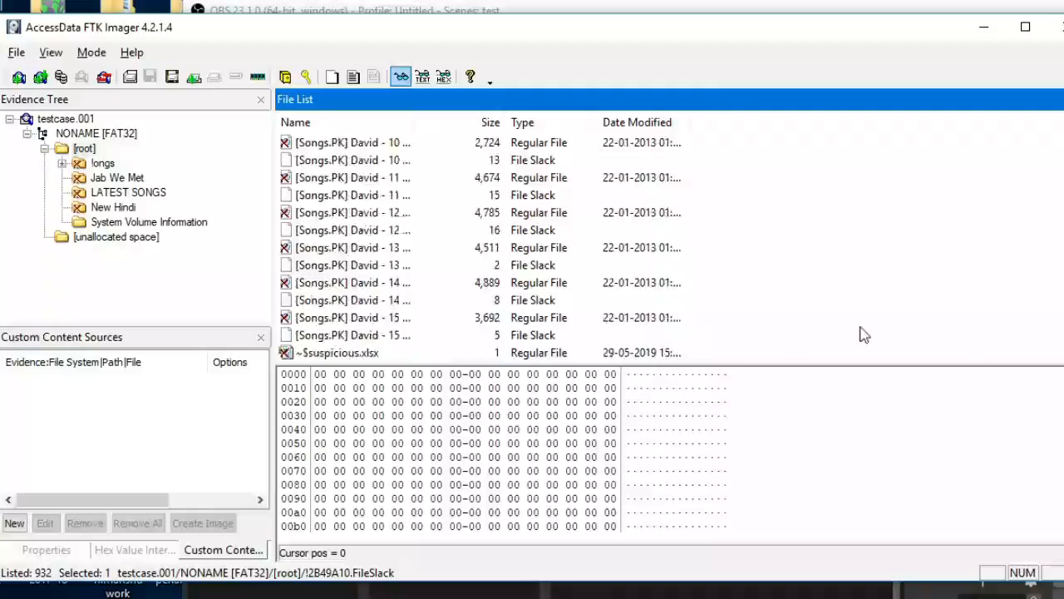
left_click(358, 353)
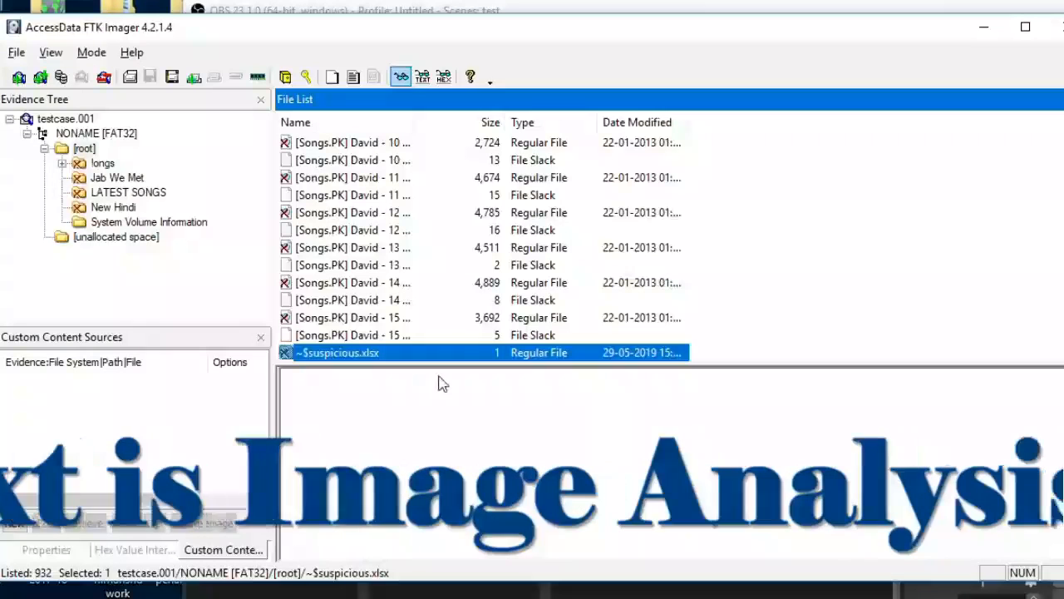